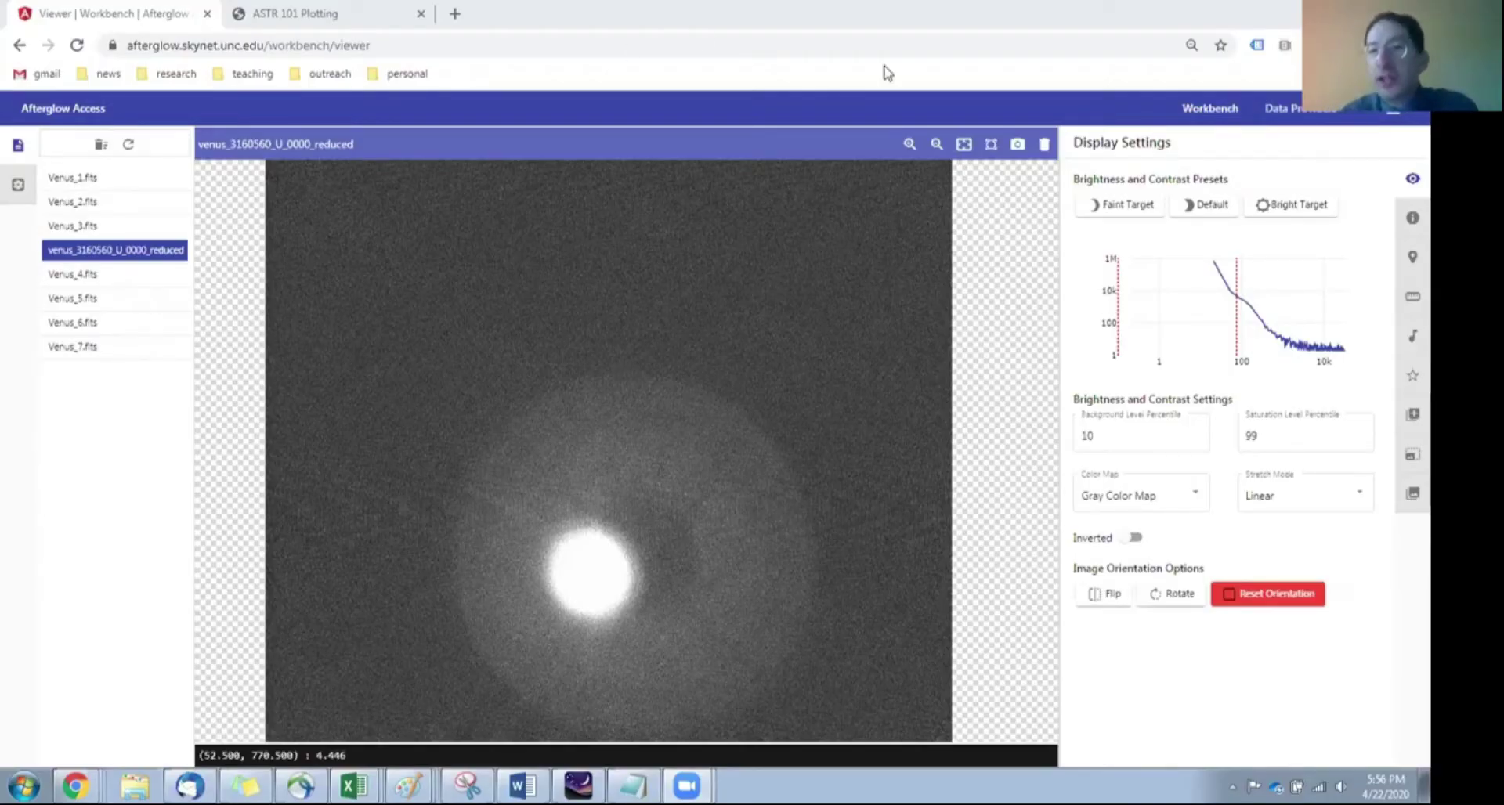
Browse the sample data to the Venus folder in Astro 101 Lab, Lab 3 - Galilean Revolution, select all its files, and return to the workbench.
{"action": "left_click", "coordinate": [1287, 108]}
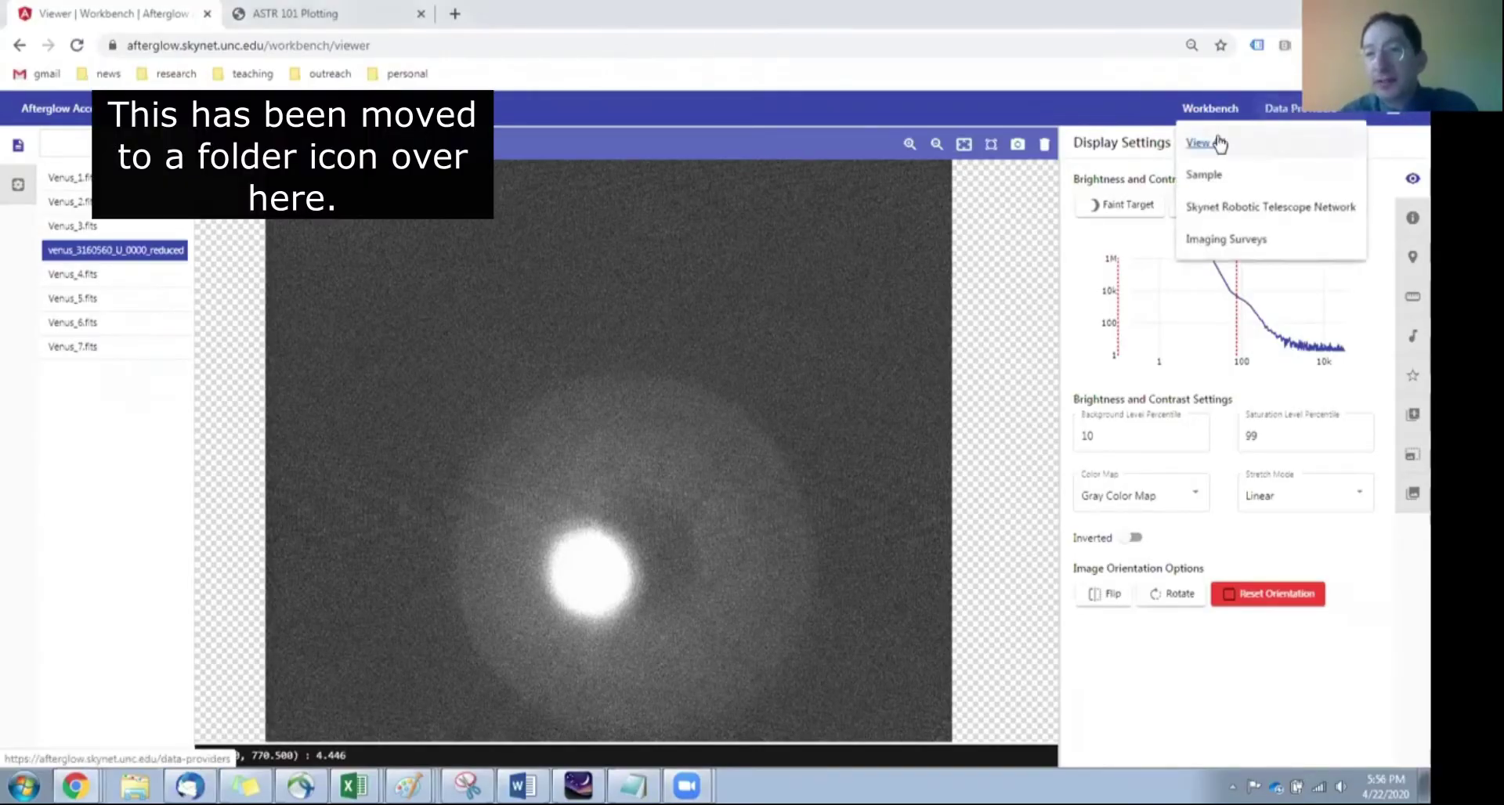
{"action": "left_click", "coordinate": [1206, 144]}
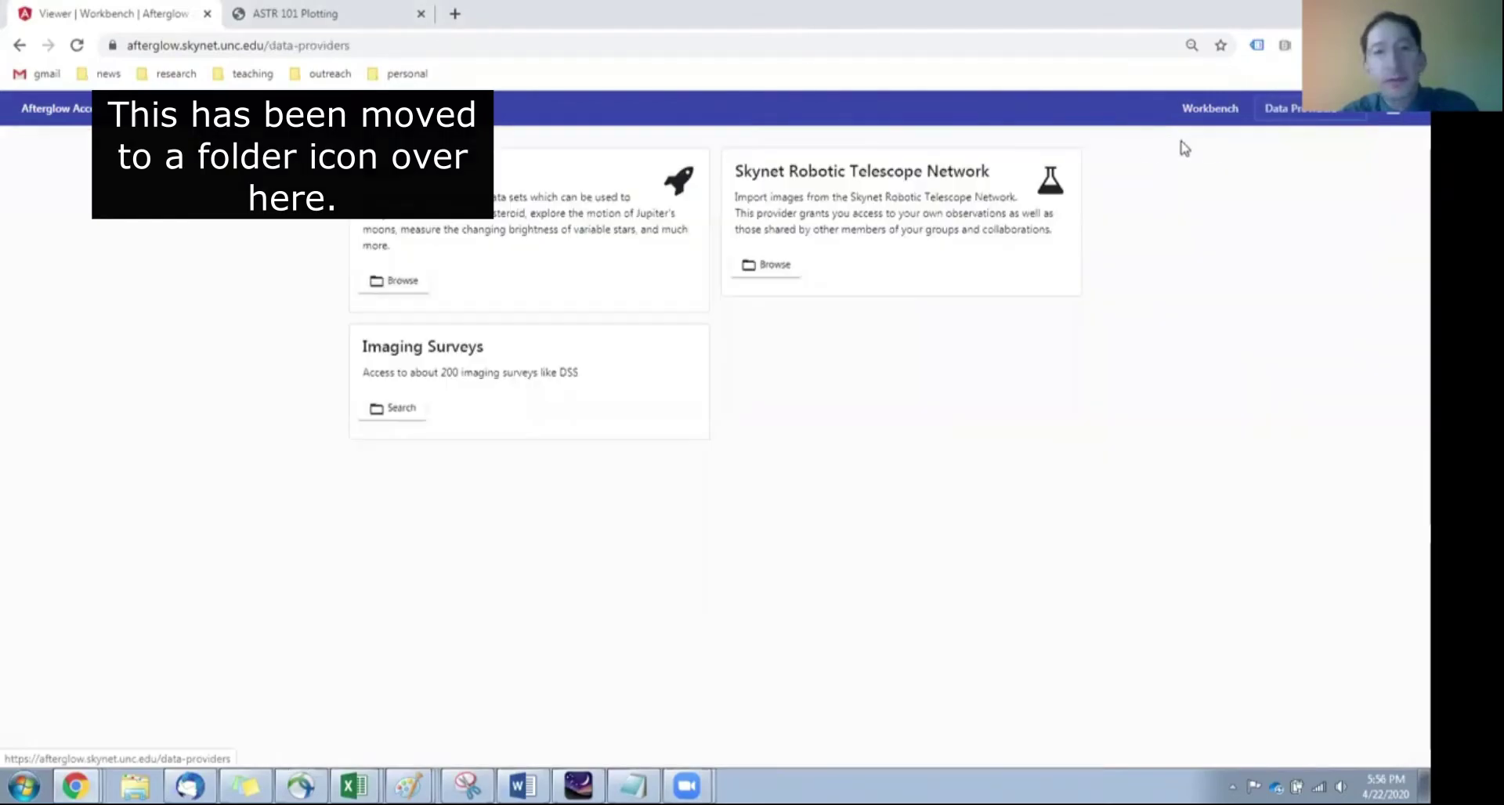
{"action": "left_click", "coordinate": [401, 282]}
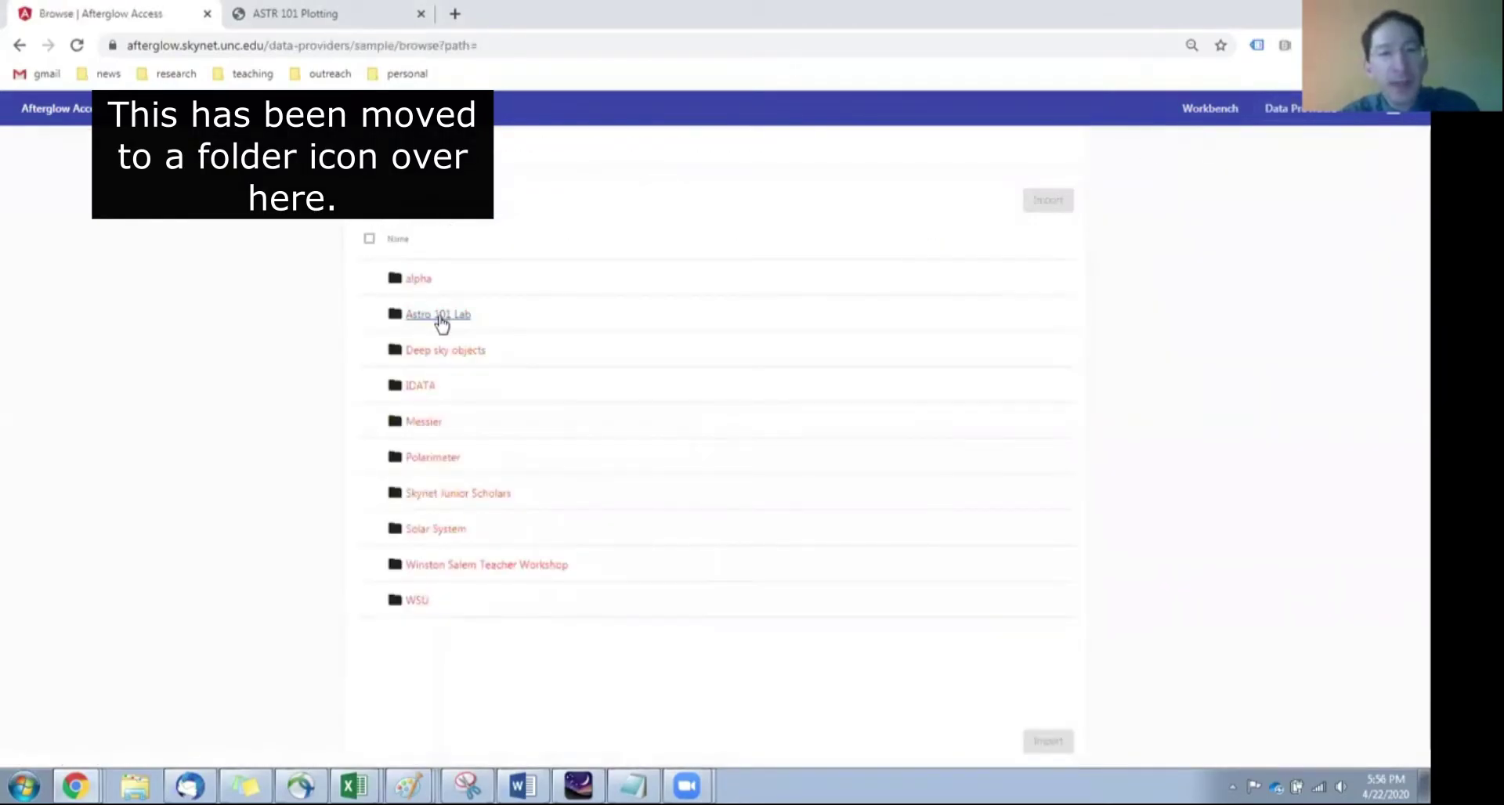
{"action": "left_click", "coordinate": [439, 317]}
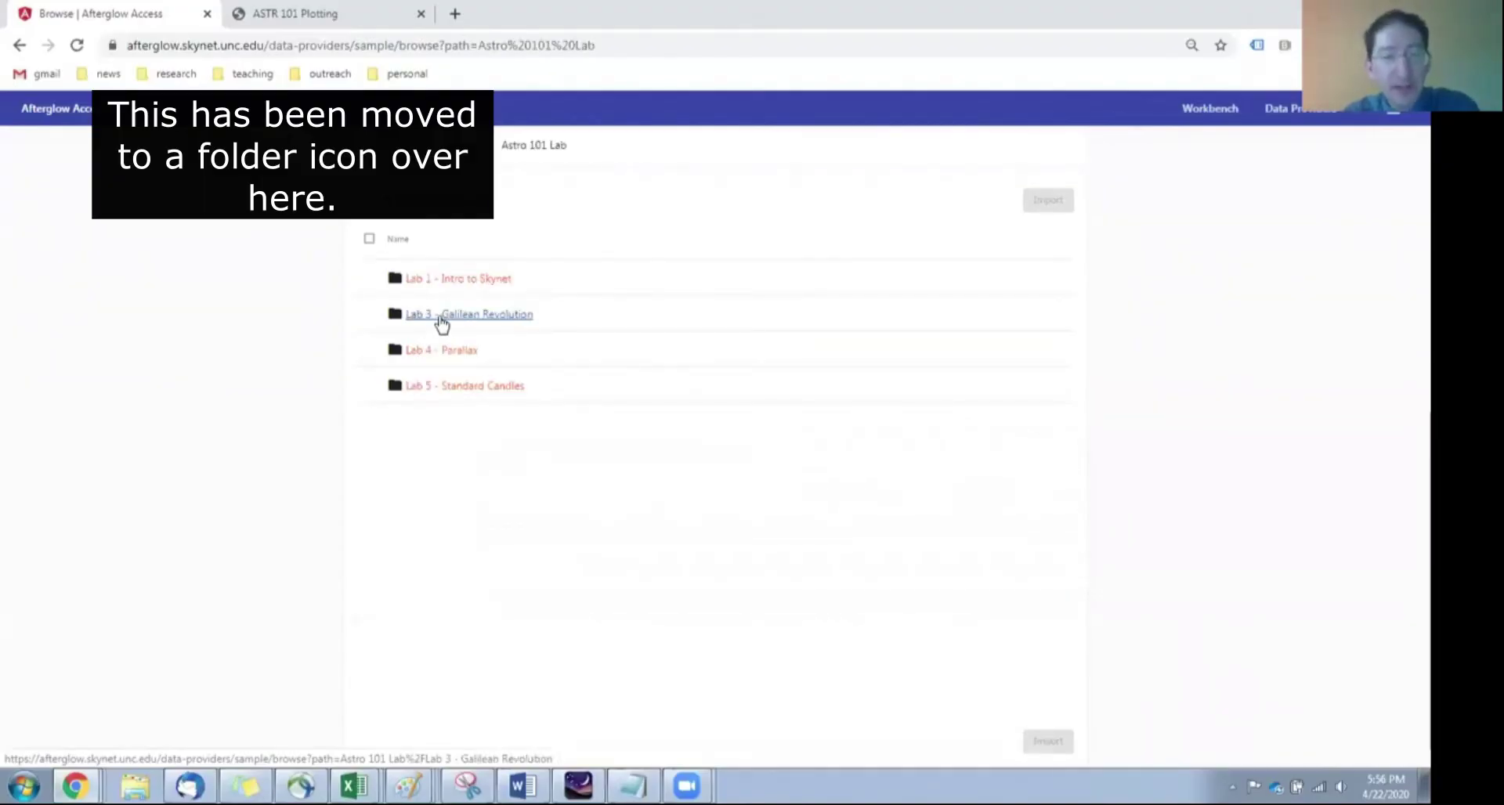
{"action": "left_click", "coordinate": [441, 317]}
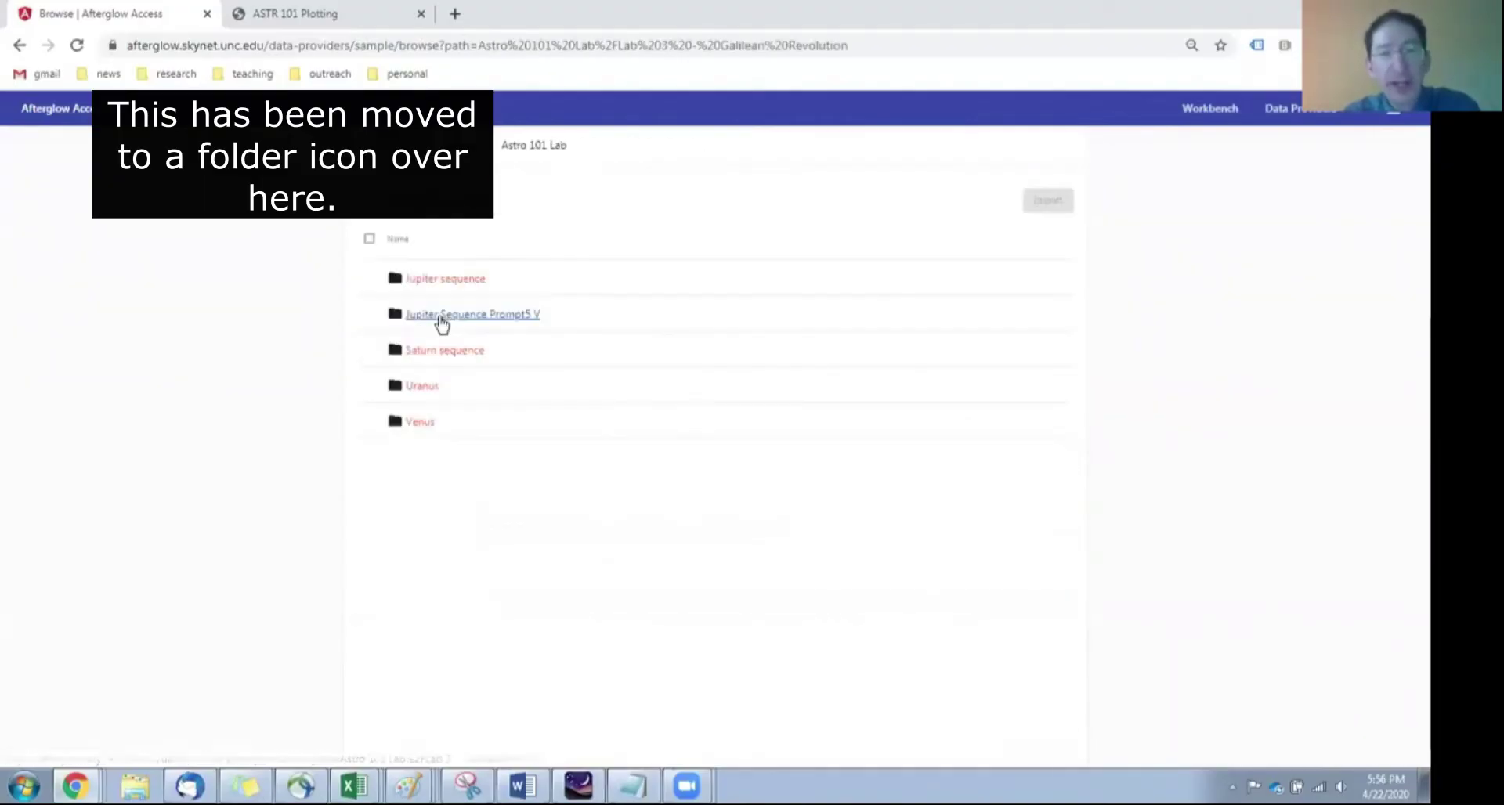
{"action": "left_click", "coordinate": [421, 423]}
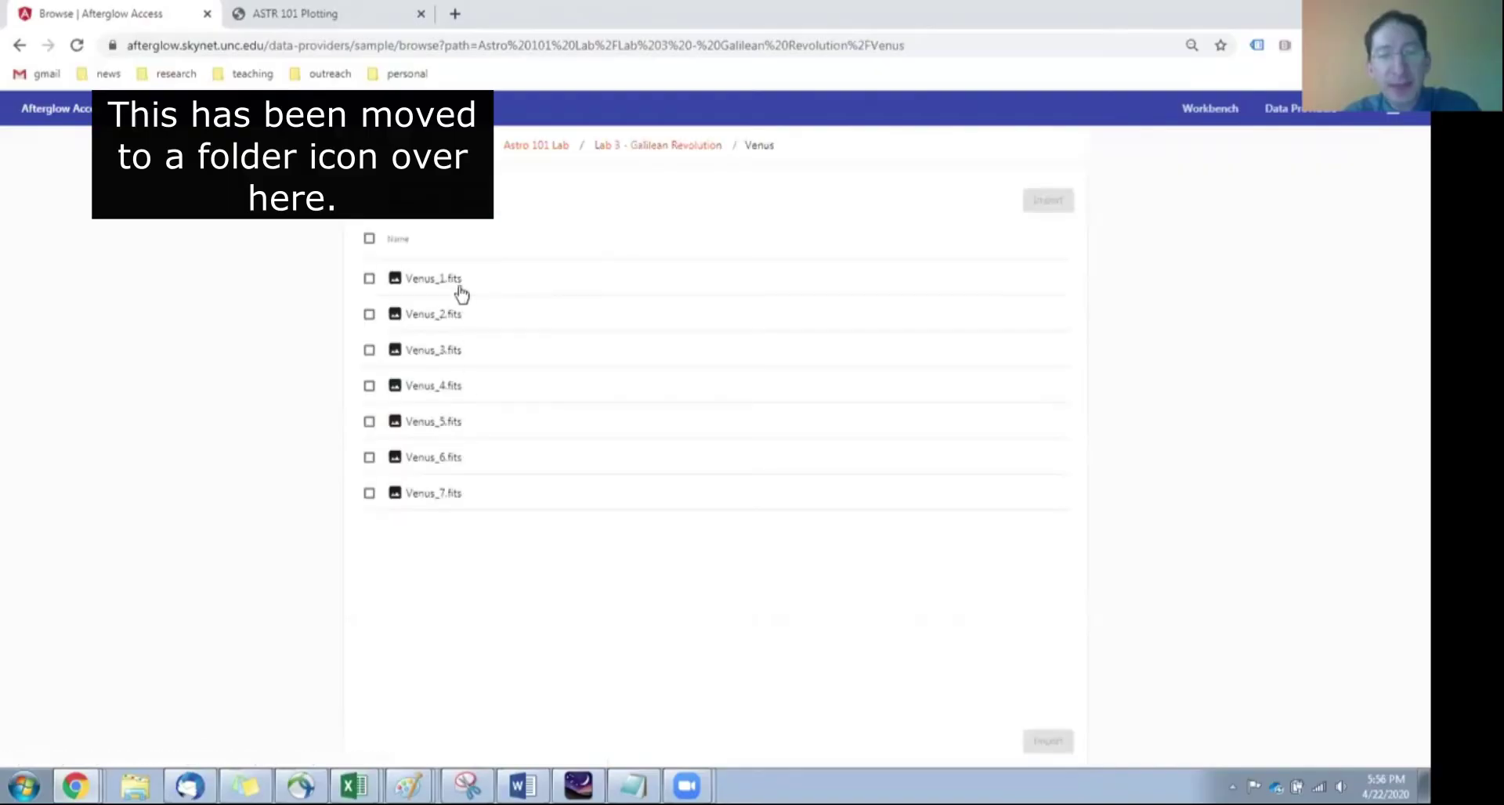
{"action": "left_click", "coordinate": [369, 240]}
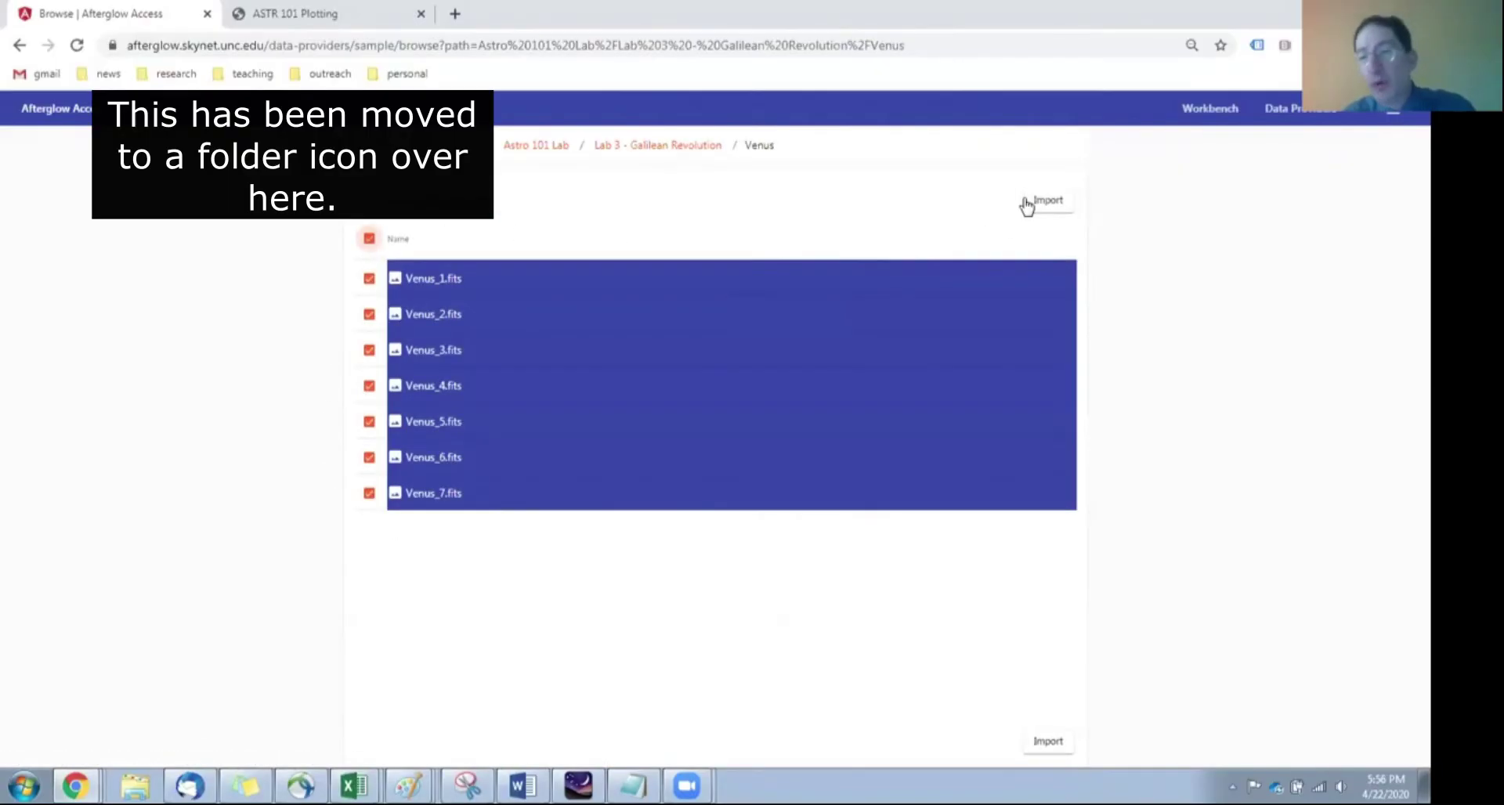
{"action": "left_click", "coordinate": [1225, 116]}
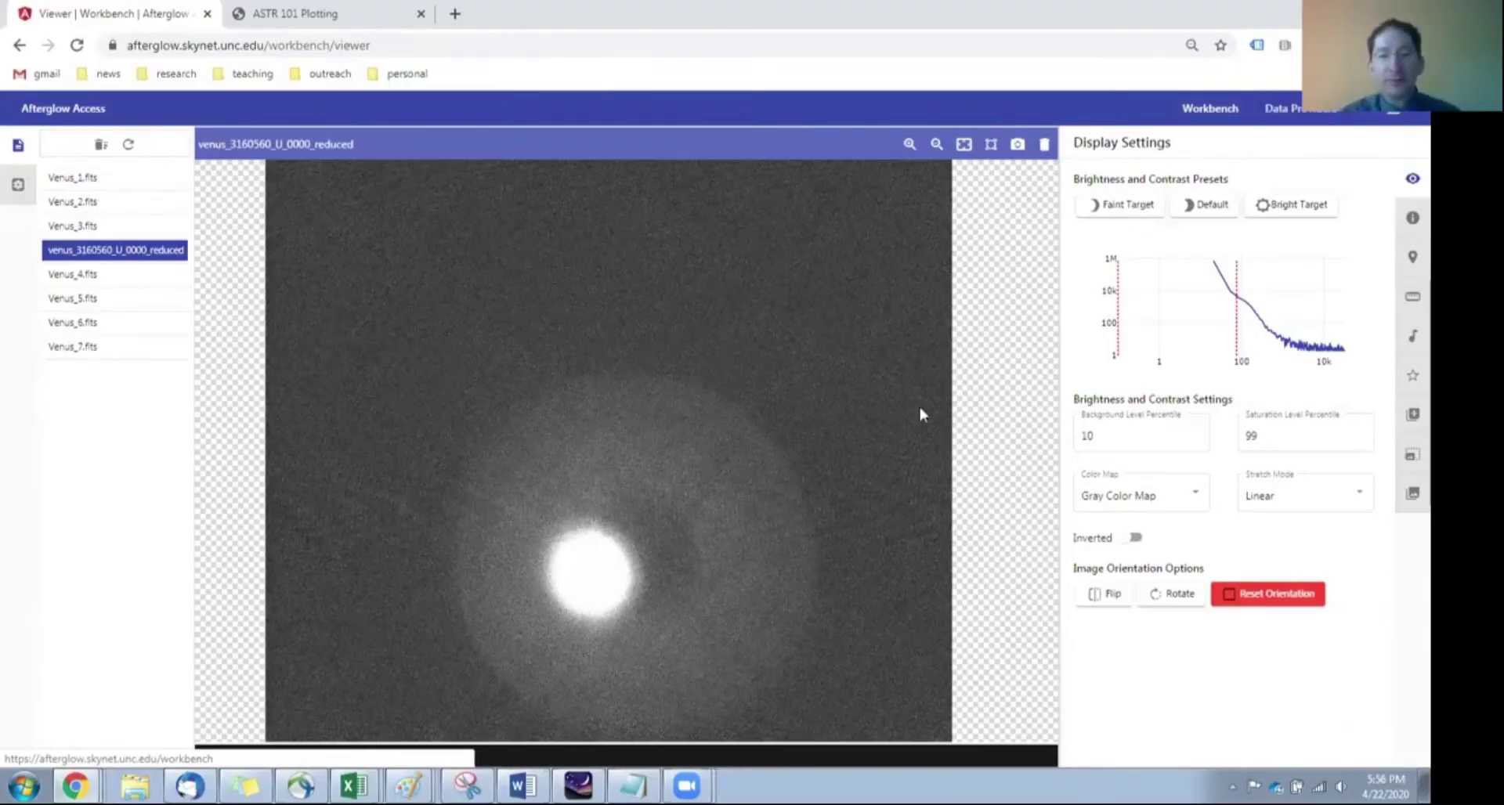
Apply the Bright Target preset to the venus_3160560_U_0000_reduced image for a close view of the crescent.
{"action": "scroll", "coordinate": [618, 413], "scroll_direction": "up", "scroll_amount": 5}
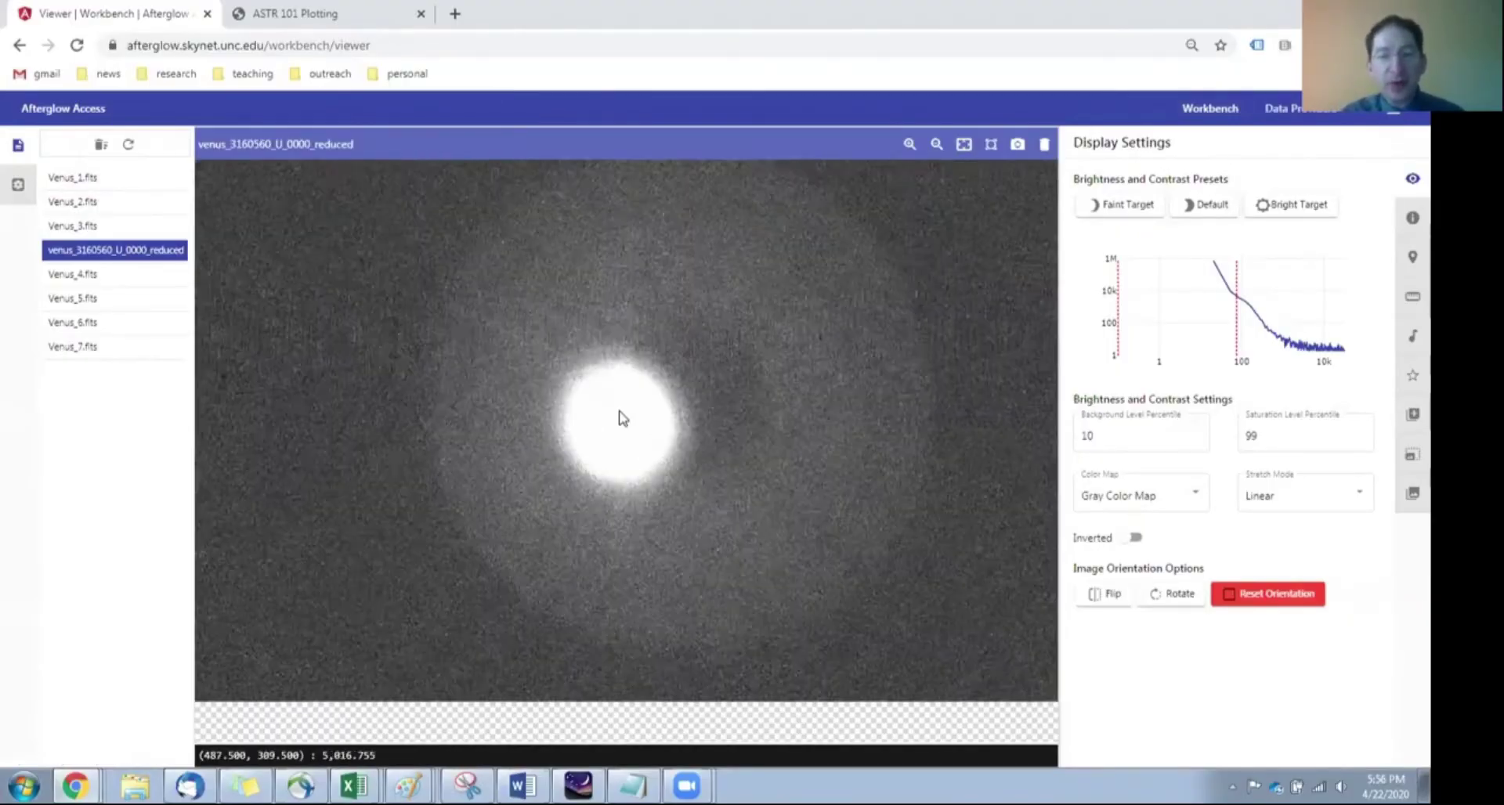
{"action": "scroll", "coordinate": [620, 414], "scroll_direction": "up", "scroll_amount": 2}
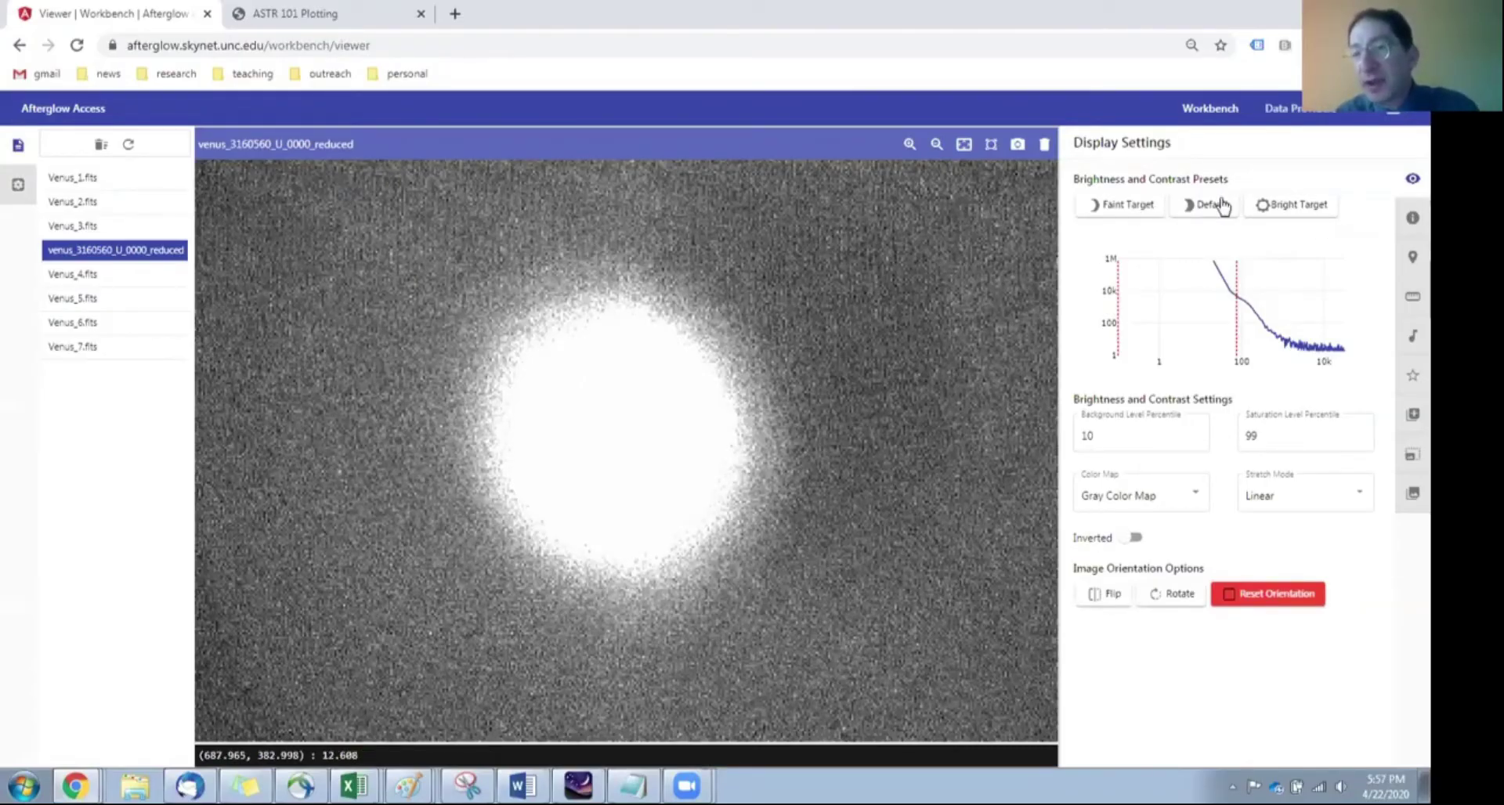
{"action": "left_click", "coordinate": [1290, 208]}
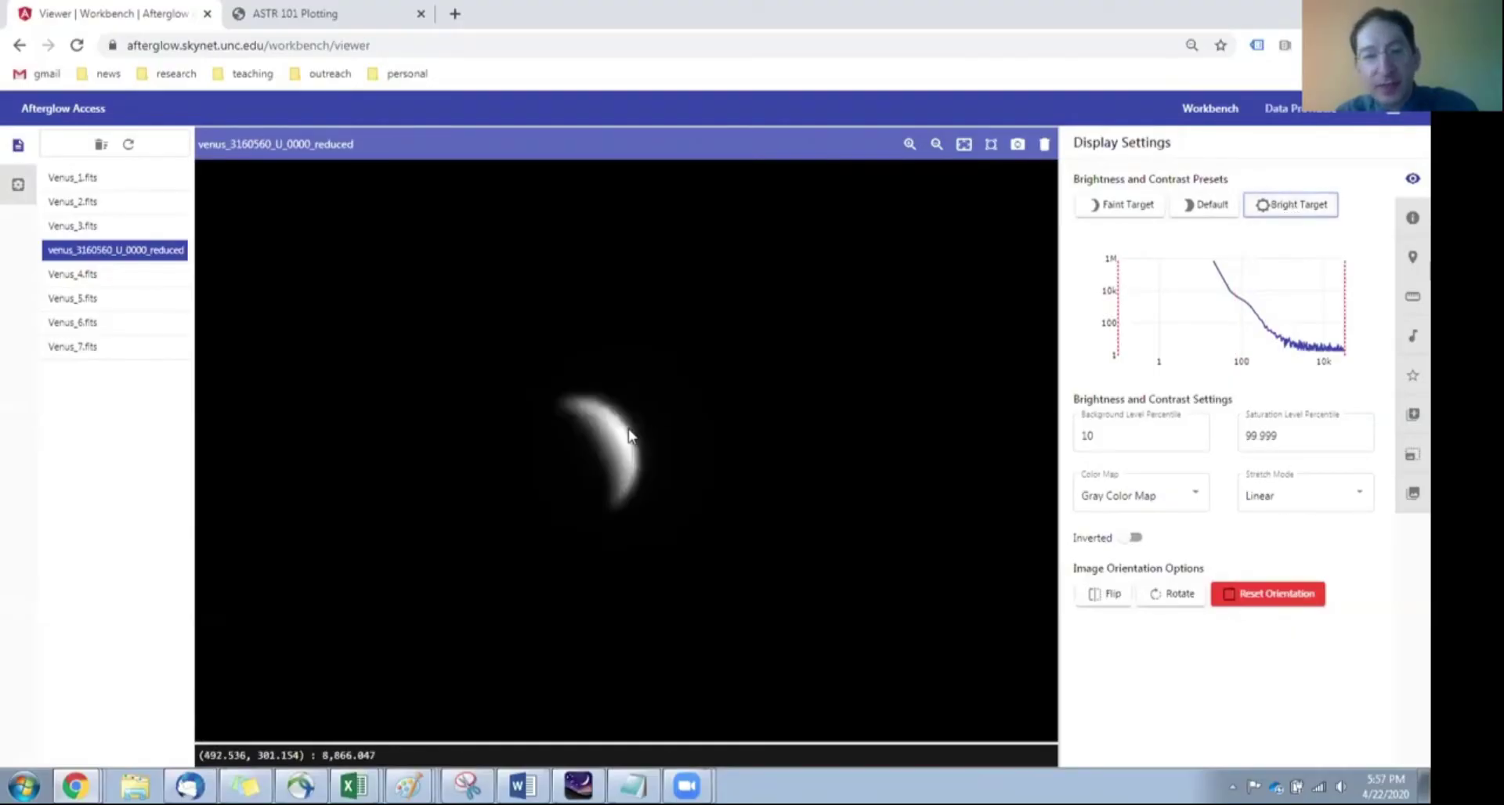
{"action": "scroll", "coordinate": [631, 433], "scroll_direction": "up", "scroll_amount": 4}
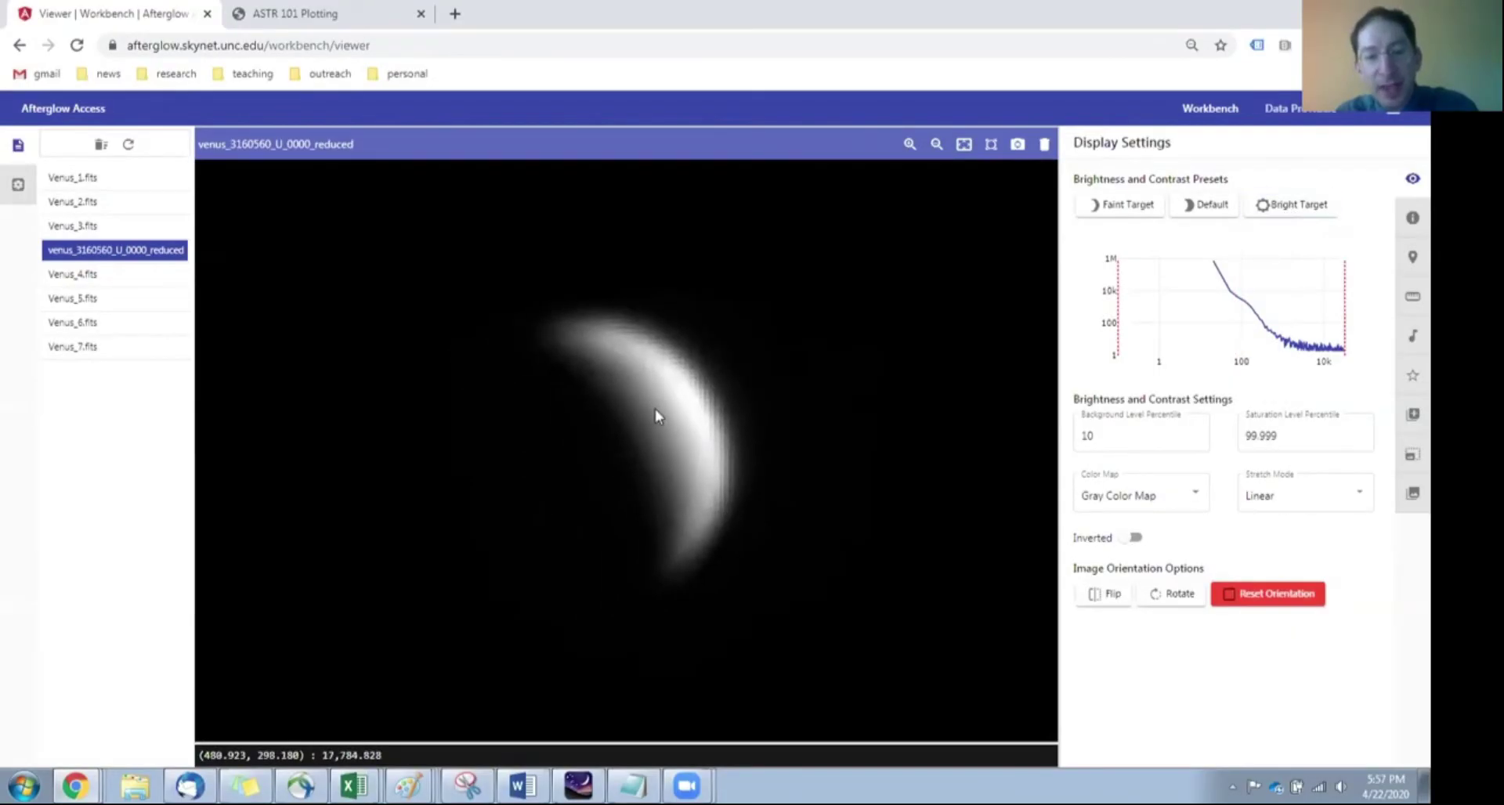
{"action": "scroll", "coordinate": [654, 414], "scroll_direction": "up", "scroll_amount": 2}
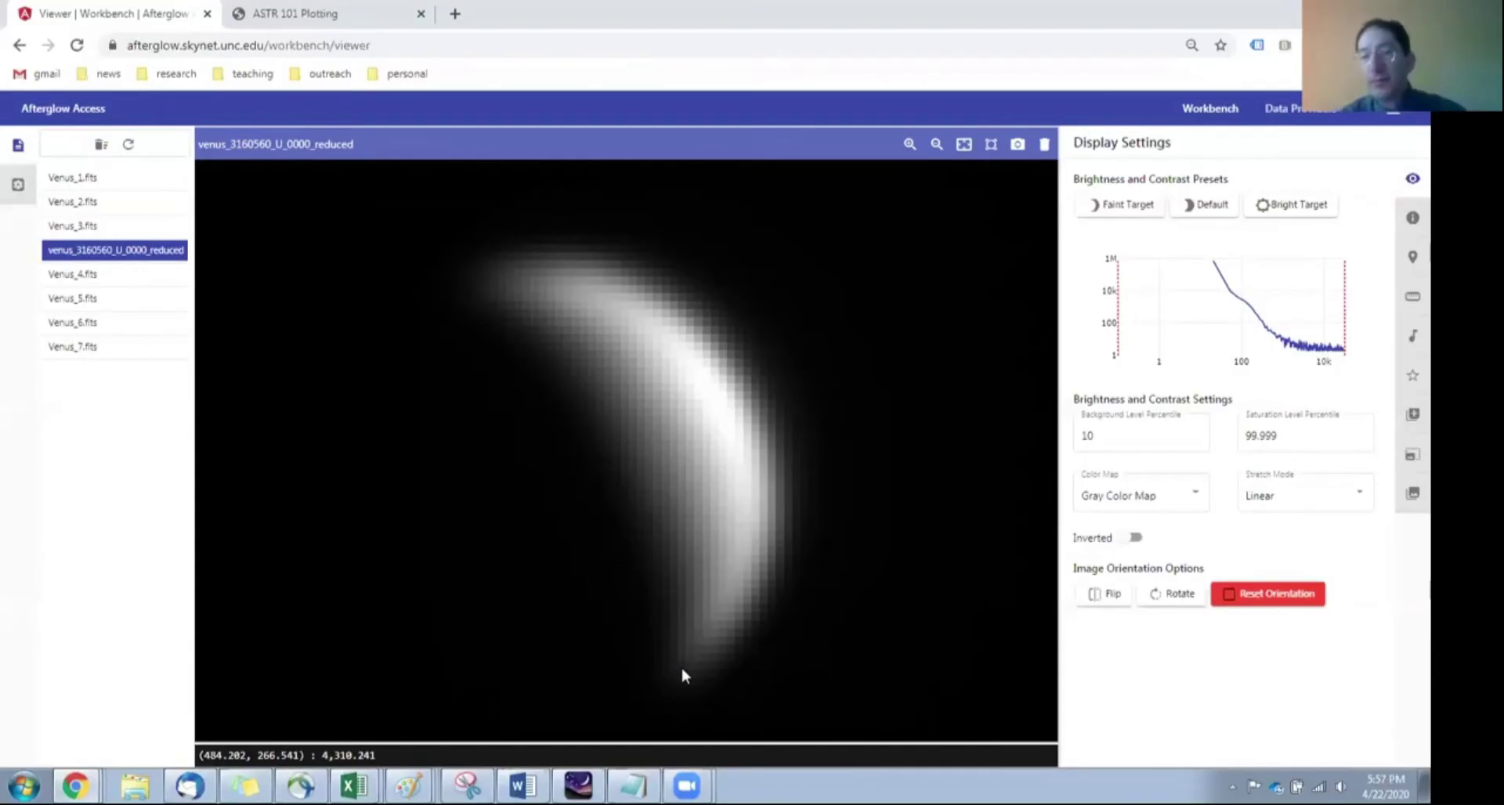
Measure the crescent's width across its thickest part and record 9.7 in cell A1 of the Excel workbook.
{"action": "left_click", "coordinate": [1410, 311]}
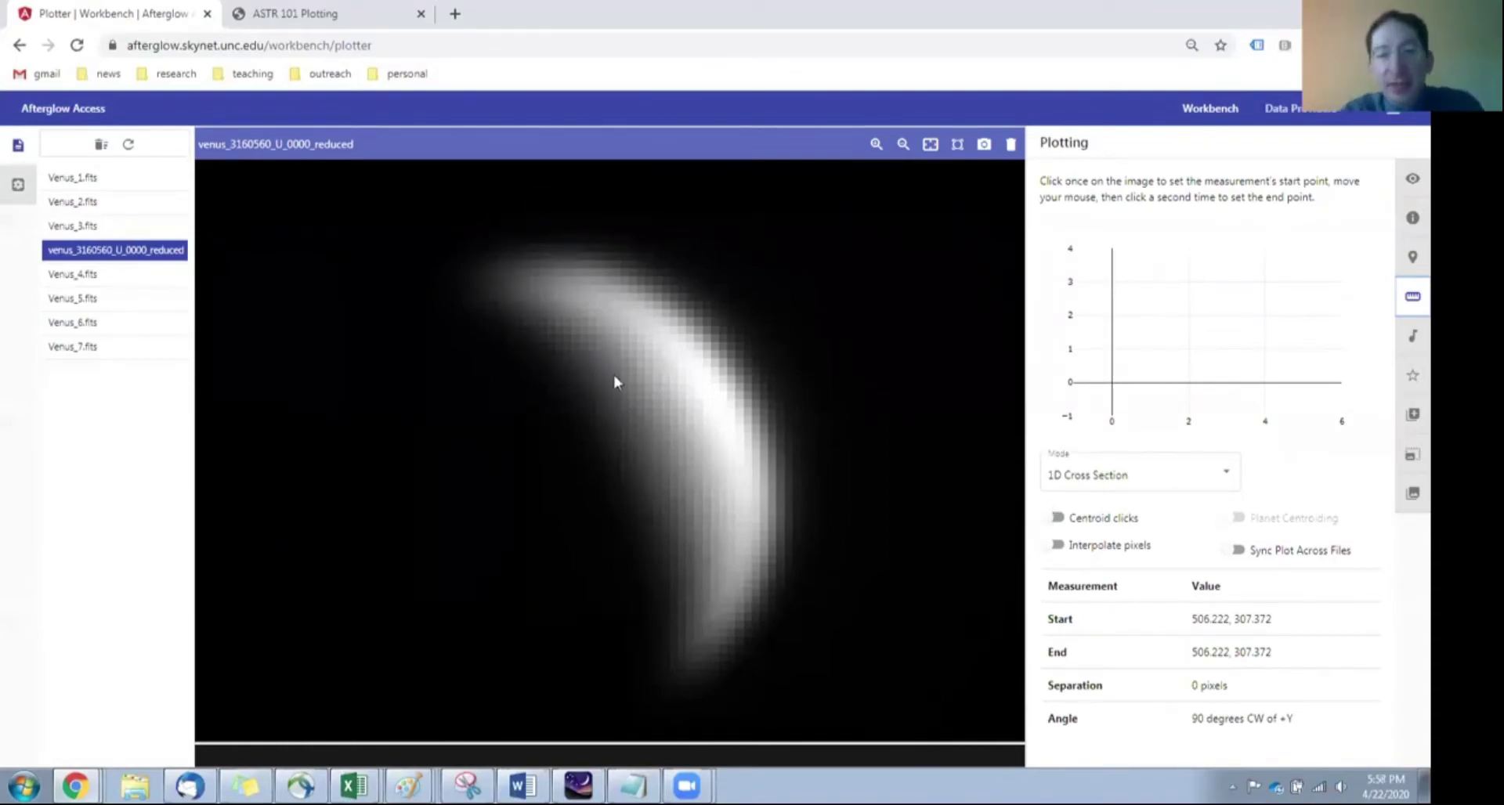
{"action": "left_click", "coordinate": [621, 443]}
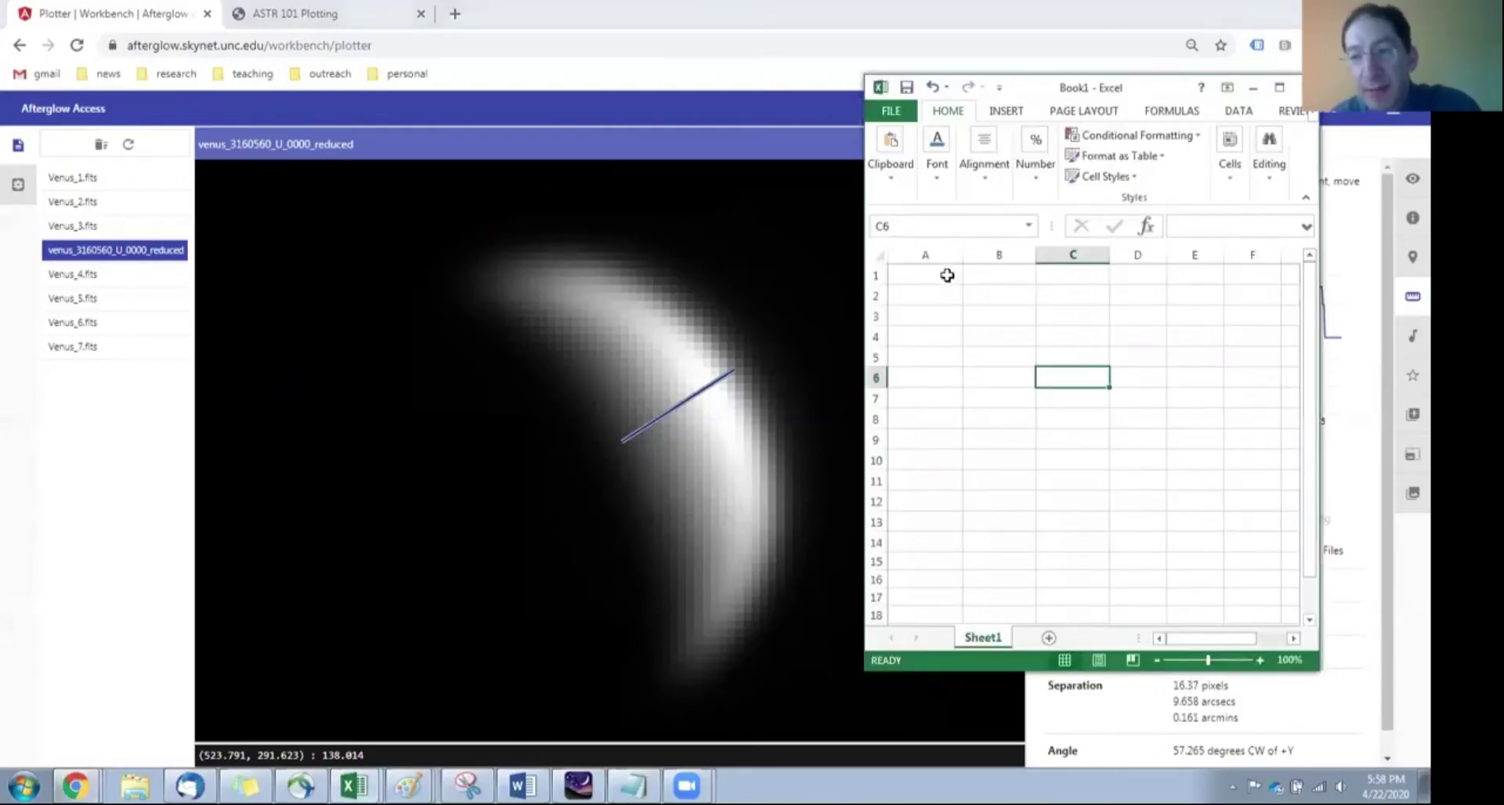
{"action": "left_click", "coordinate": [944, 274]}
{"action": "type", "text": "9.7"}
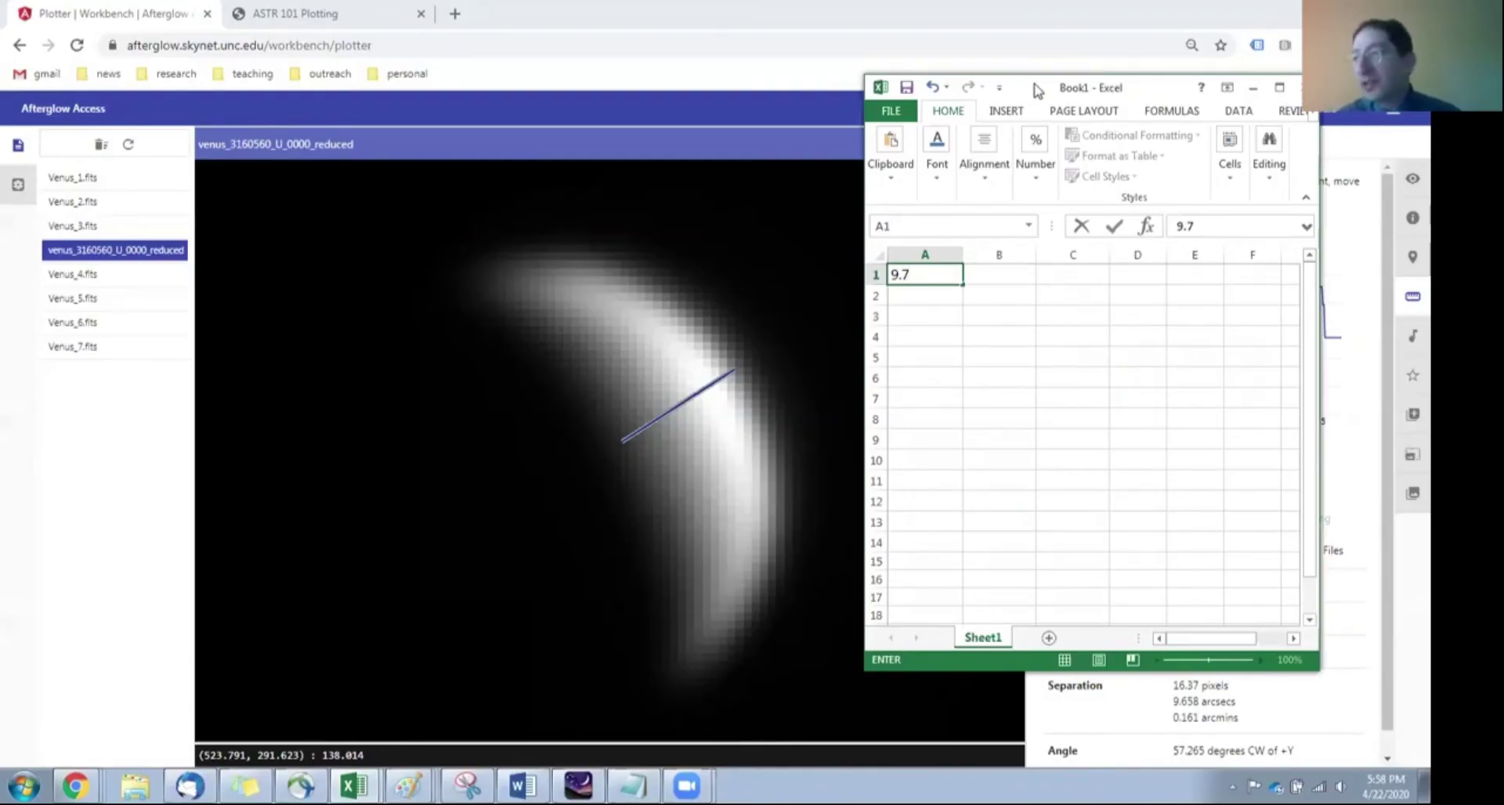
{"action": "left_click", "coordinate": [1253, 87]}
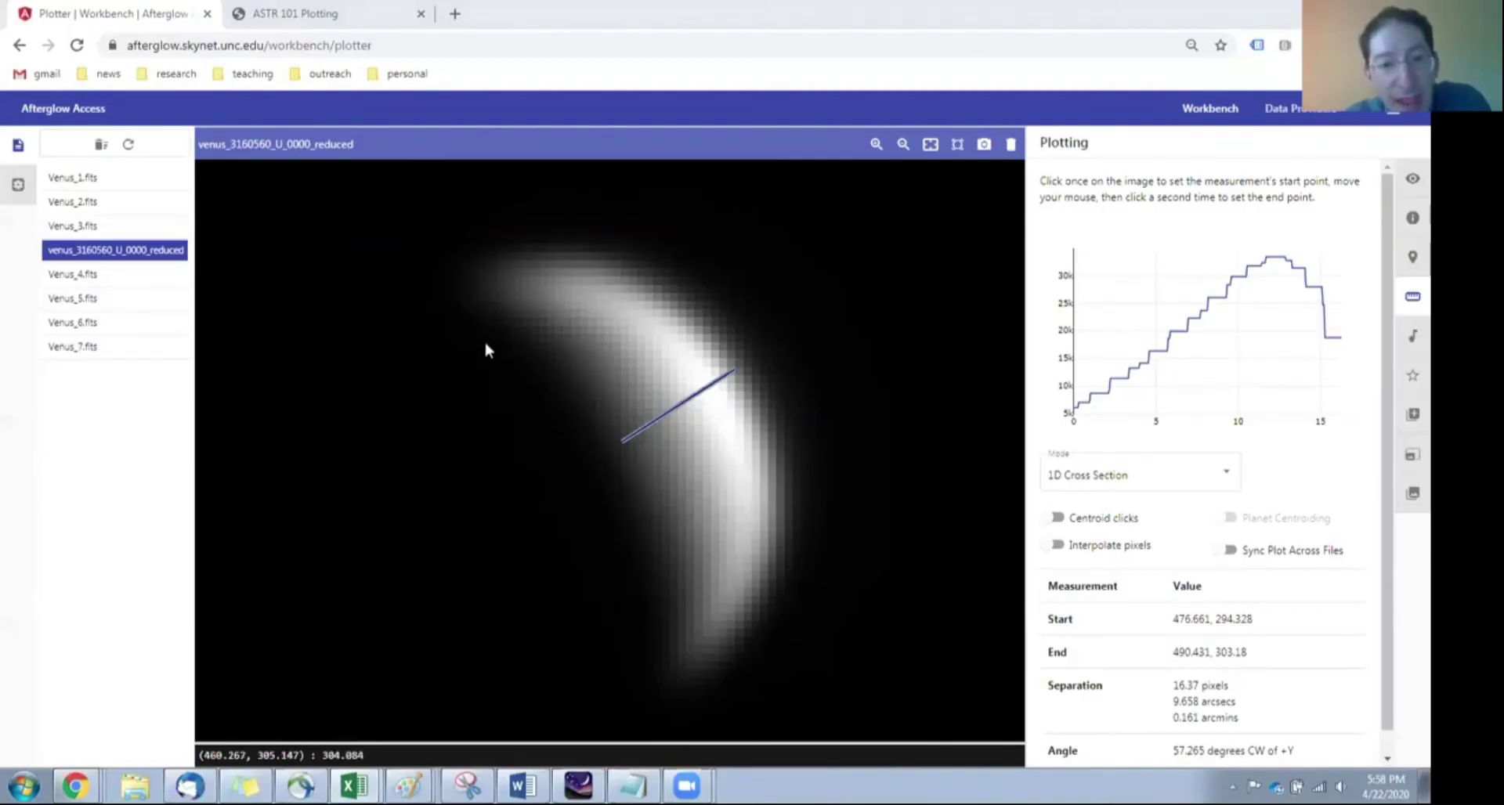
Measure Venus's diameter from one crescent tip to the other and record 31.4 in cell B1 of the Excel workbook.
{"action": "left_click", "coordinate": [468, 294]}
{"action": "left_click", "coordinate": [684, 673]}
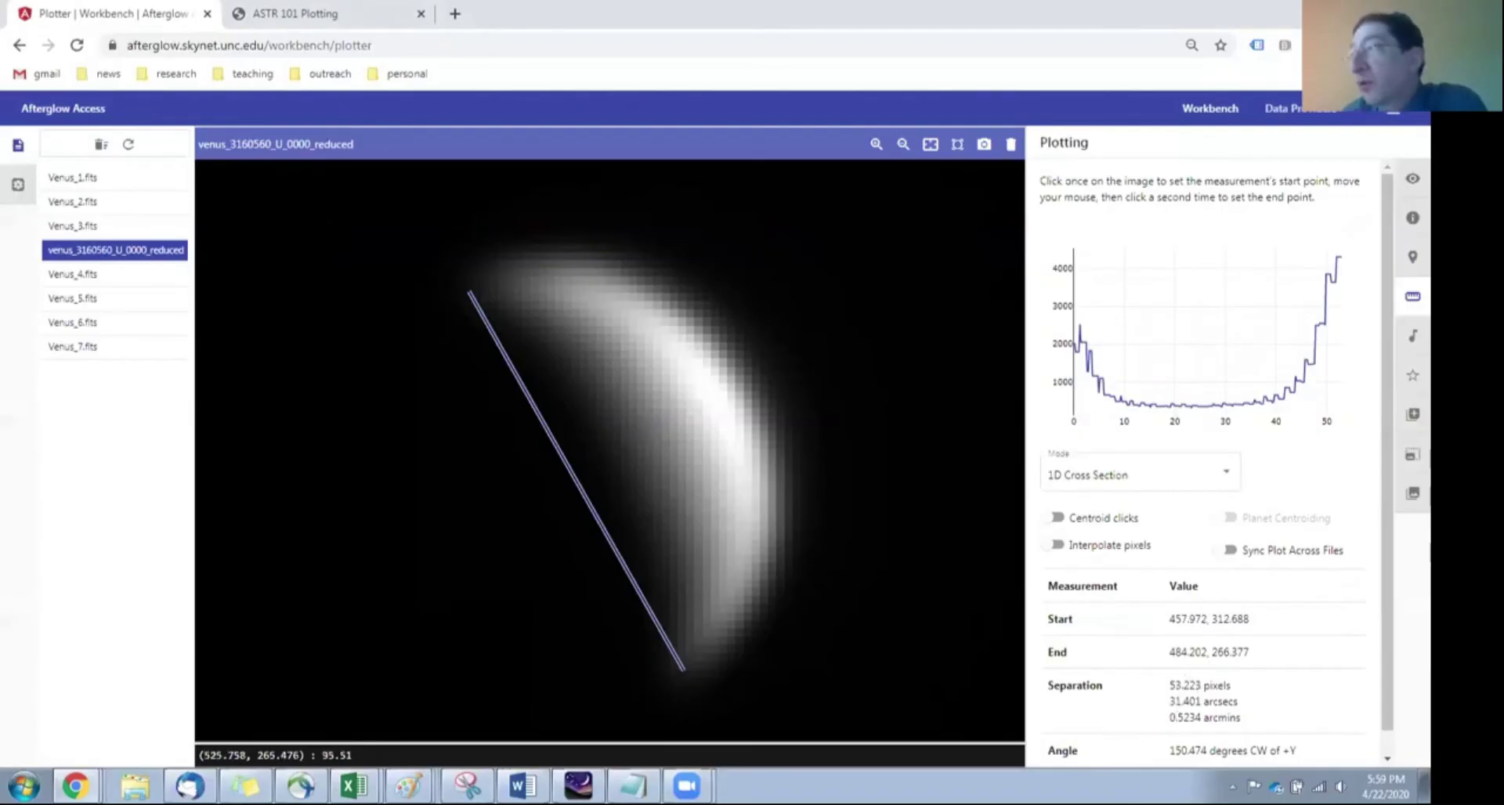
{"action": "key", "text": "alt+Tab"}
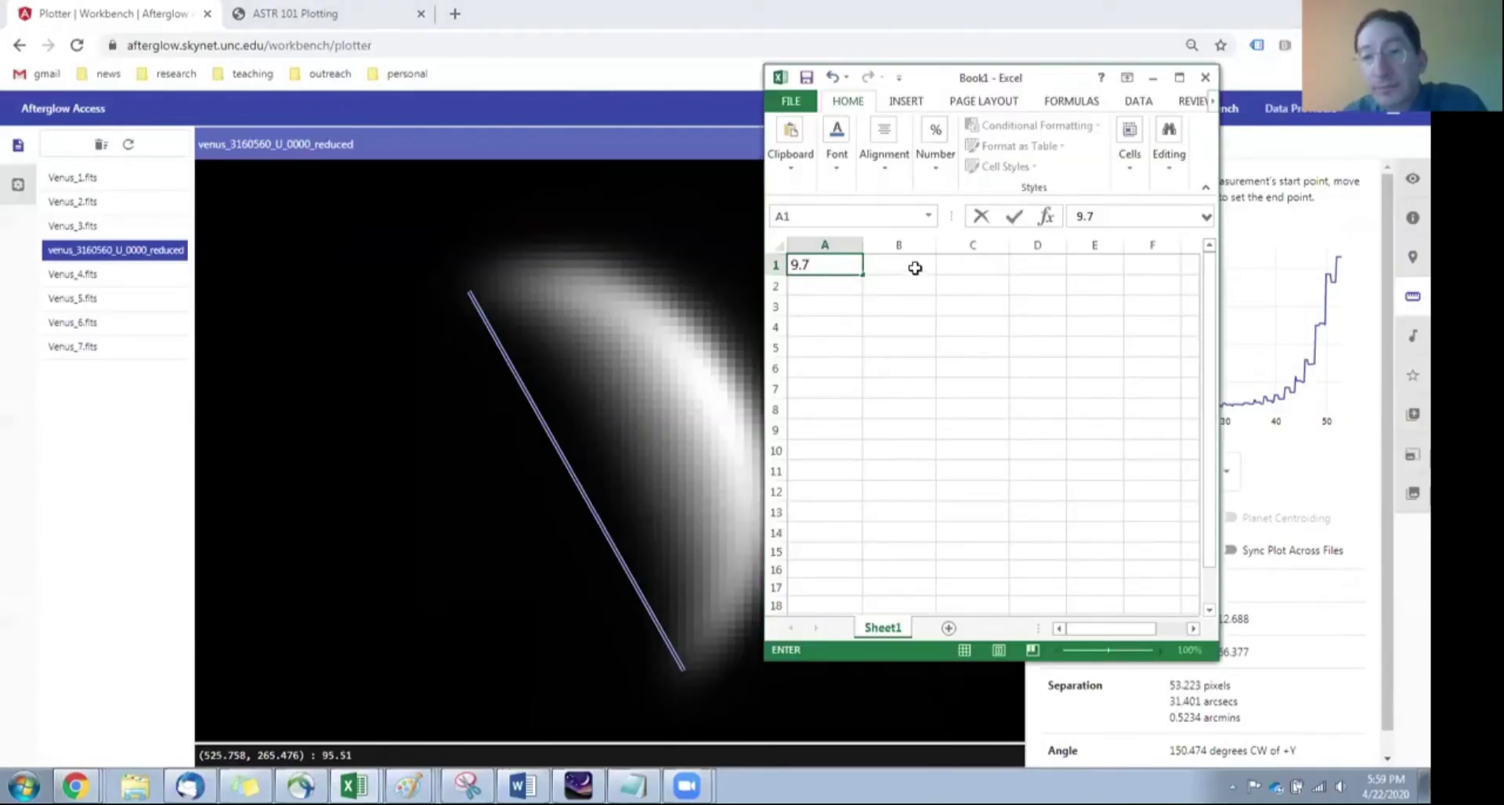
{"action": "left_click", "coordinate": [915, 268]}
{"action": "type", "text": "31.4"}
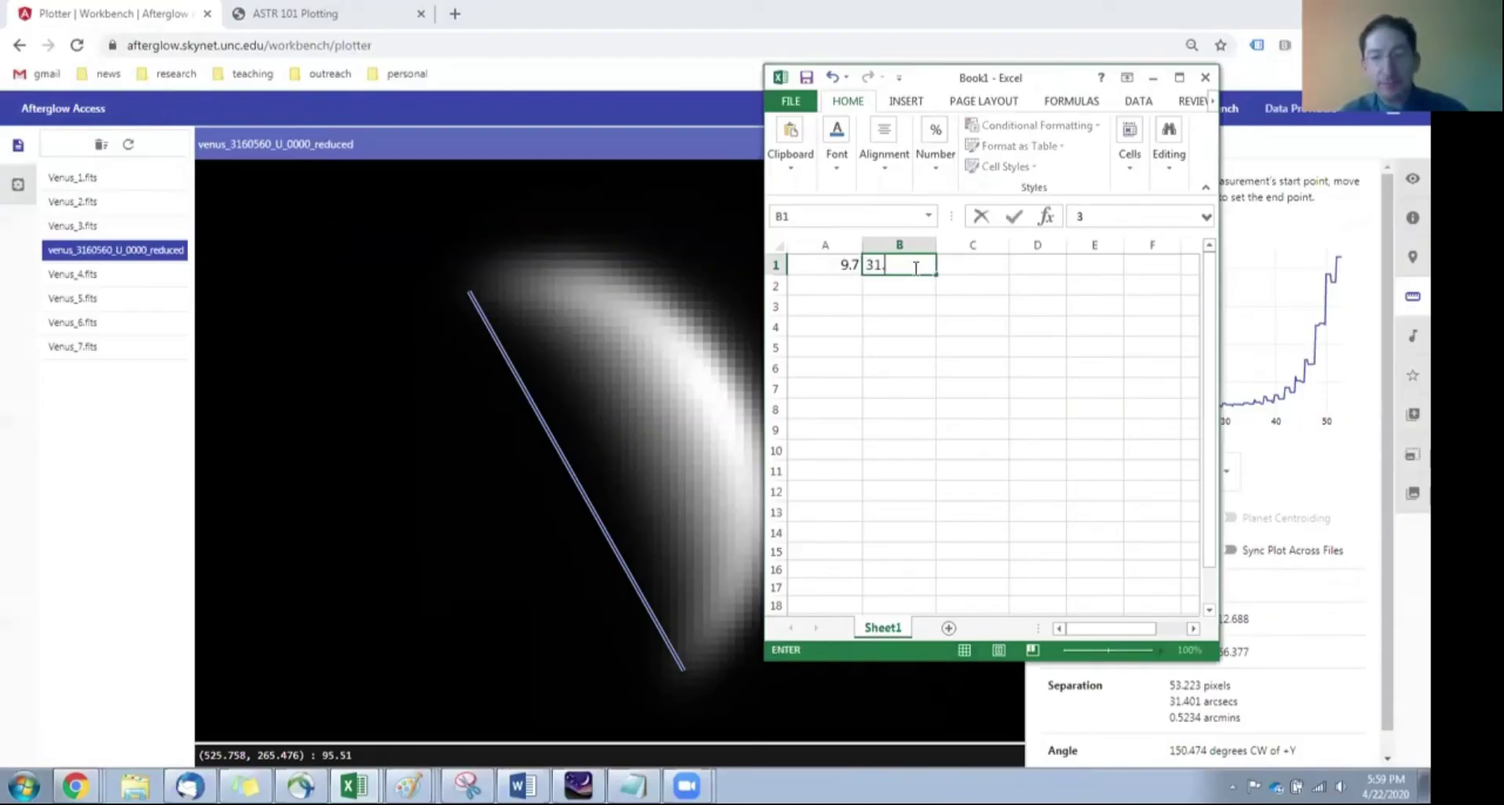
Calculate the width-to-diameter ratio in cell C1 with =A1/B1, and return to Afterglow.
{"action": "left_click", "coordinate": [951, 264]}
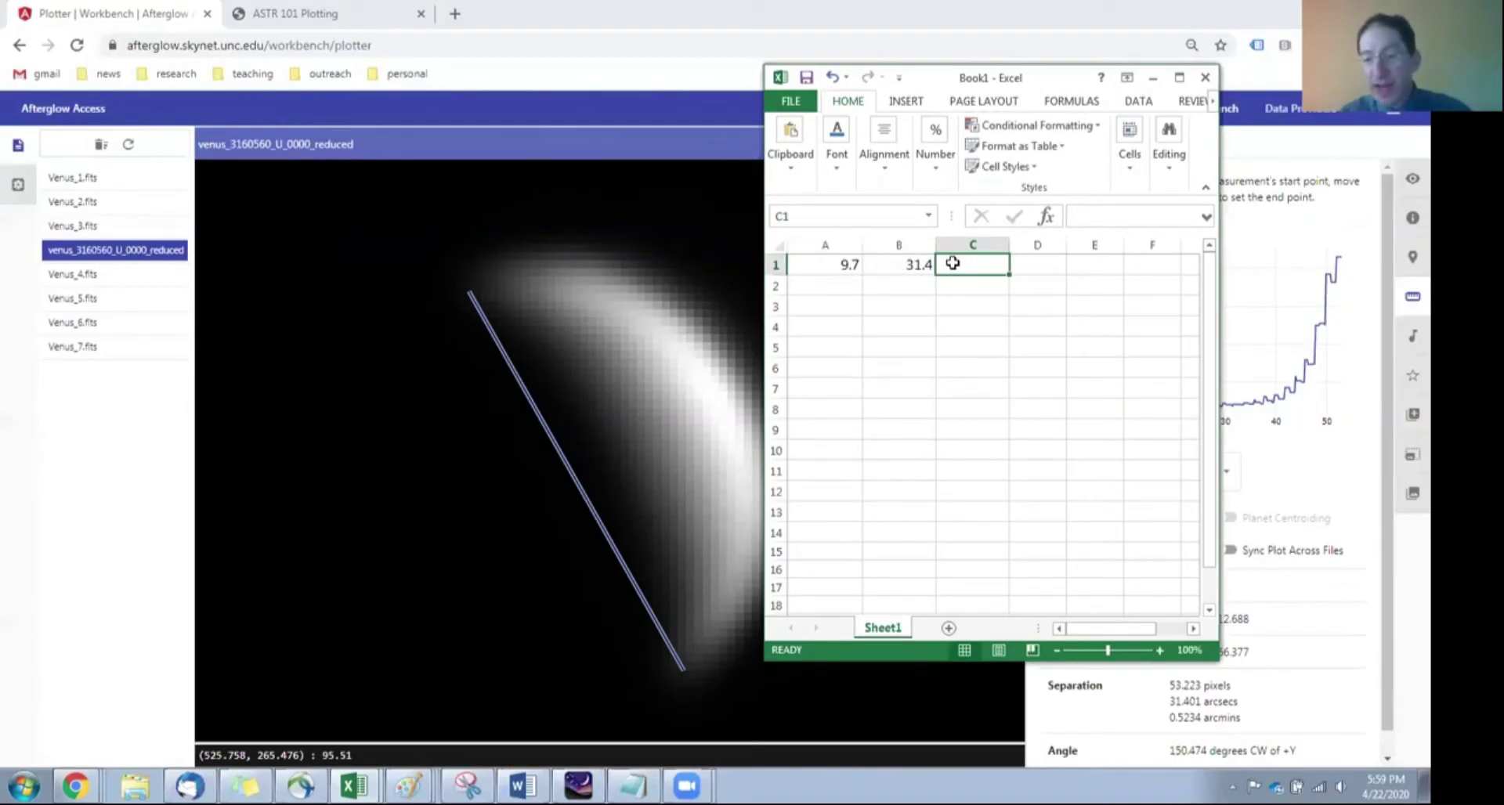
{"action": "type", "text": "="}
{"action": "left_click", "coordinate": [835, 271]}
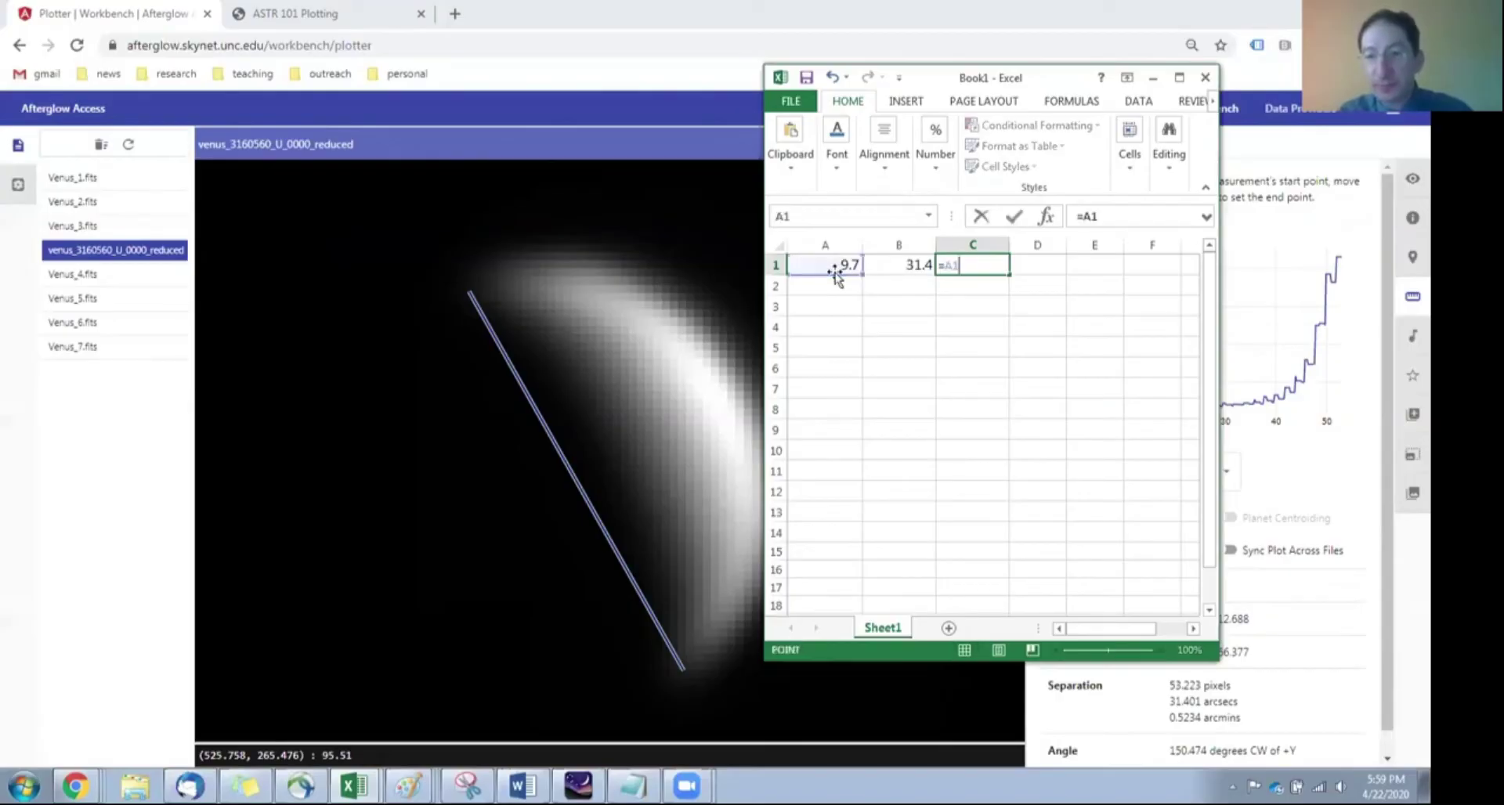
{"action": "type", "text": "/"}
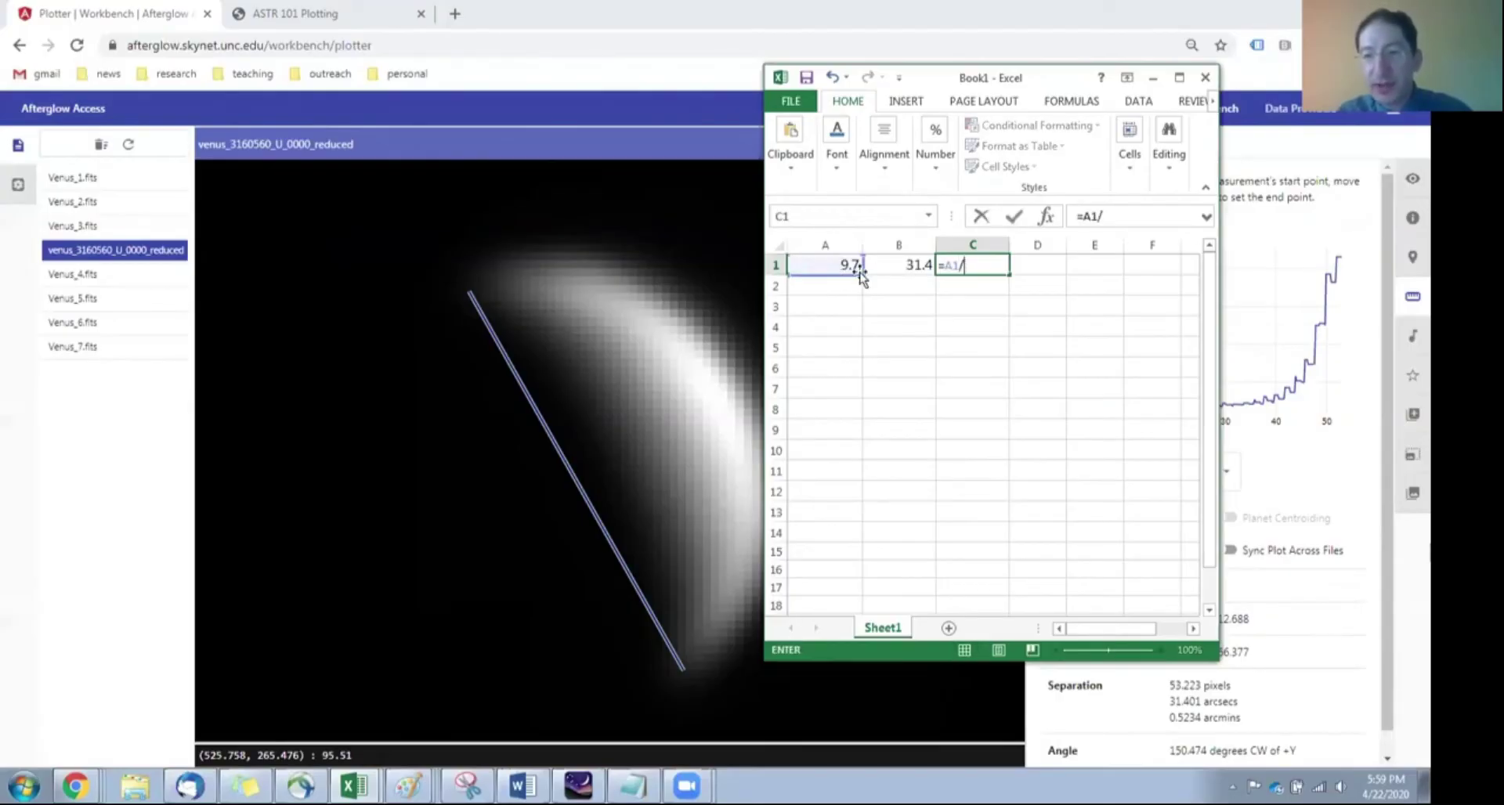
{"action": "left_click", "coordinate": [907, 266]}
{"action": "key", "text": "Return"}
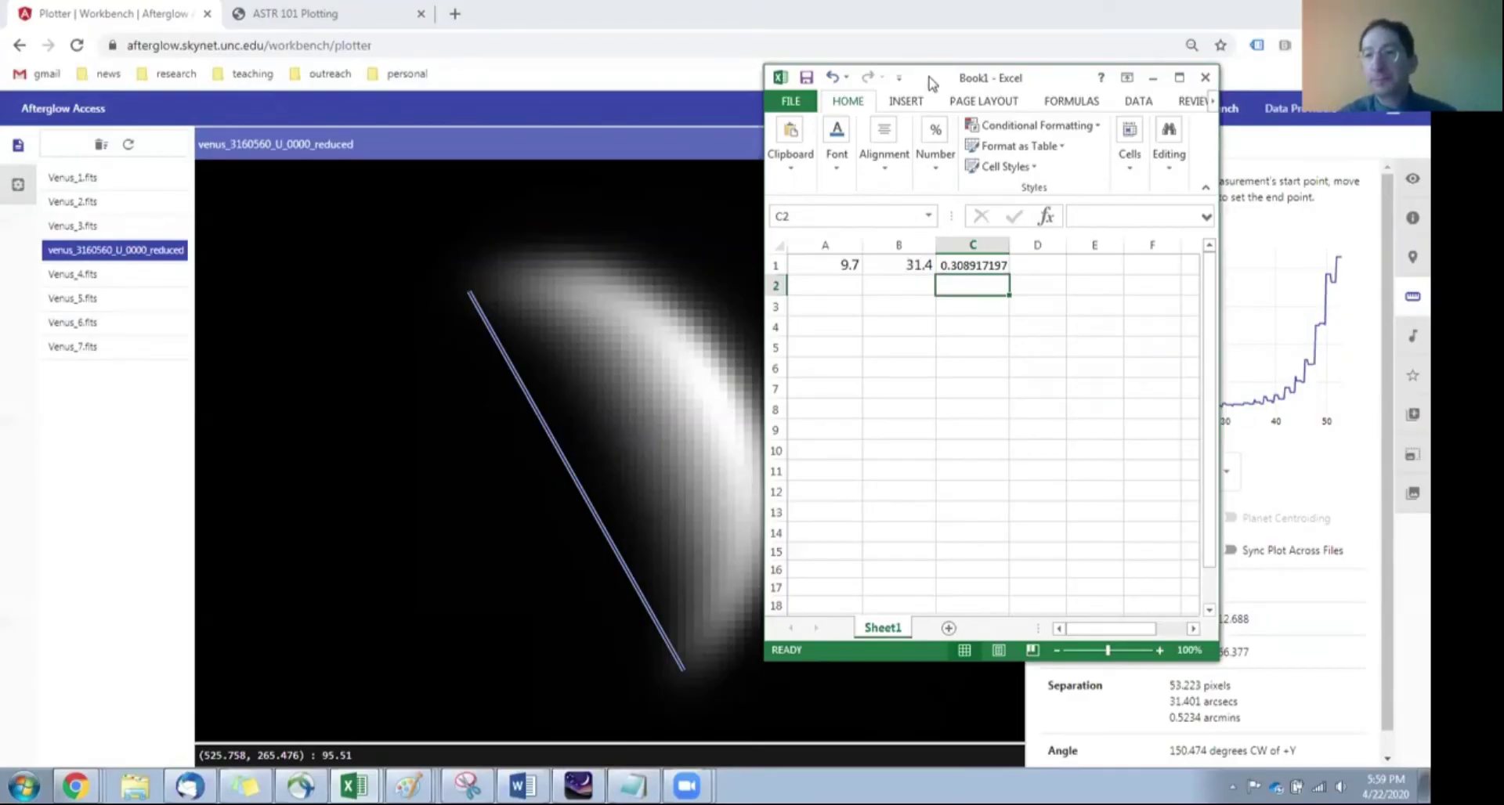
{"action": "left_click", "coordinate": [1152, 78]}
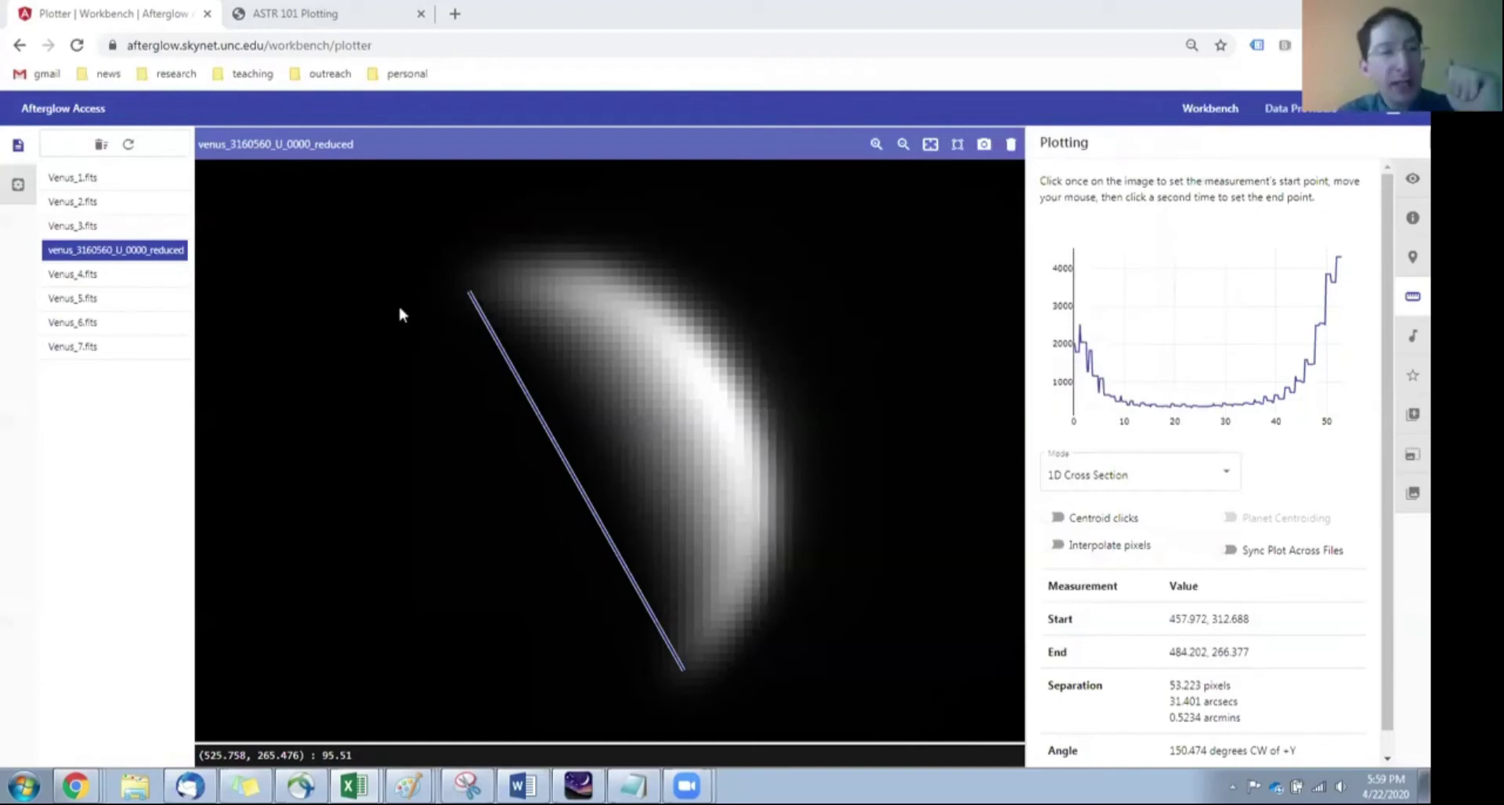
Open the Venus_7.fits image and apply the Bright Target preset to it.
{"action": "left_click", "coordinate": [76, 354]}
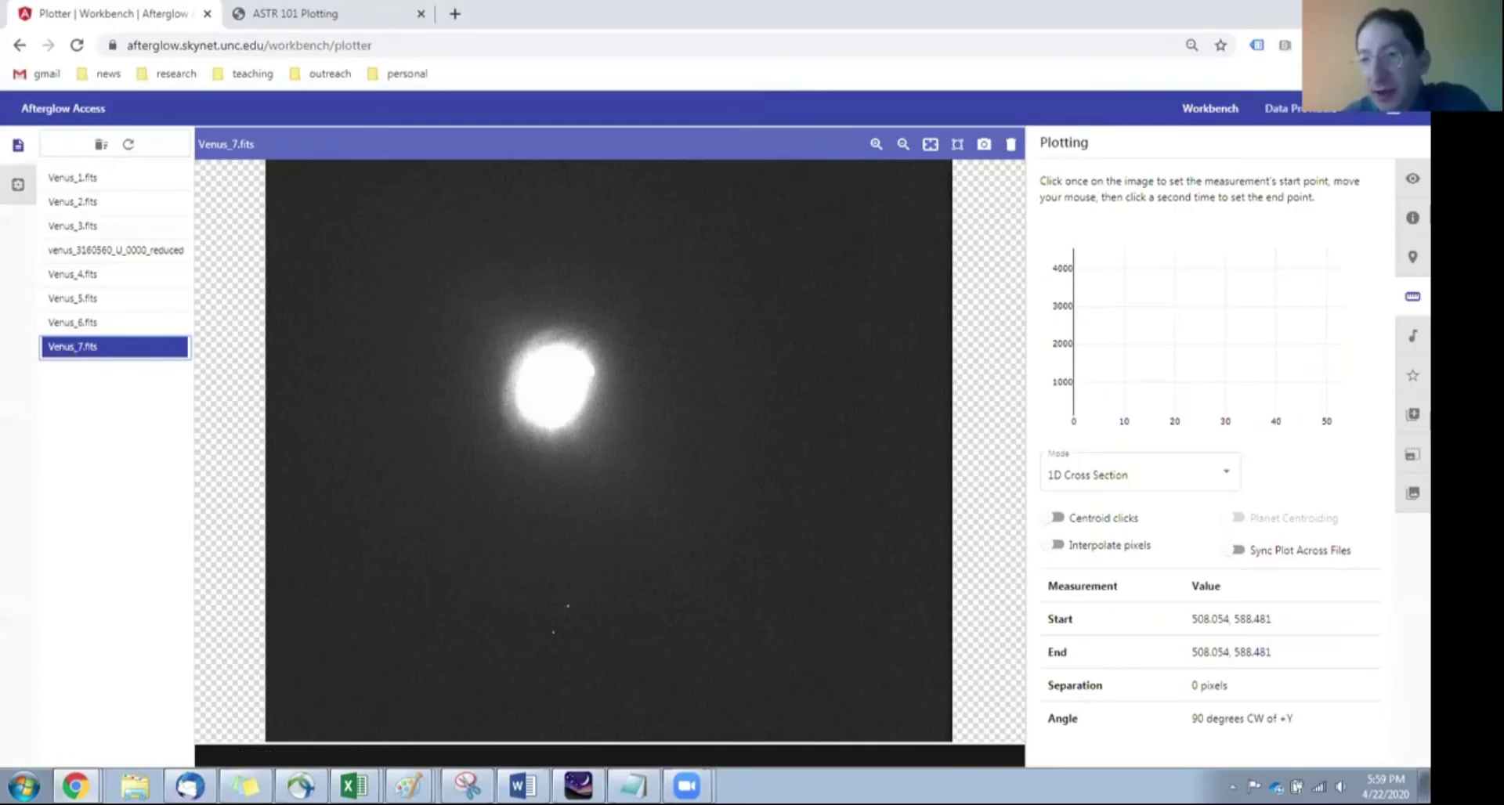
{"action": "left_click", "coordinate": [1412, 180]}
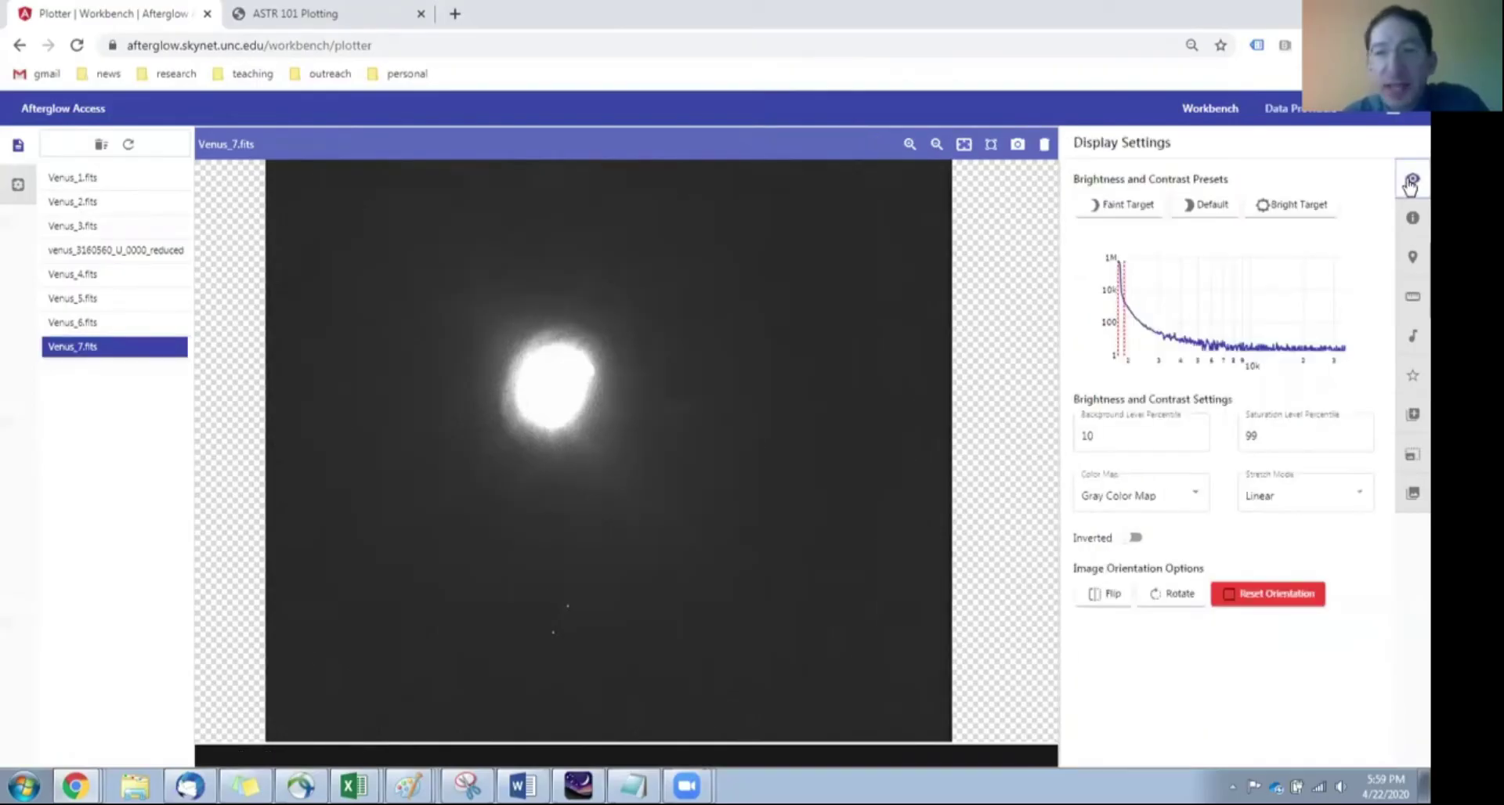
{"action": "left_click", "coordinate": [1304, 206]}
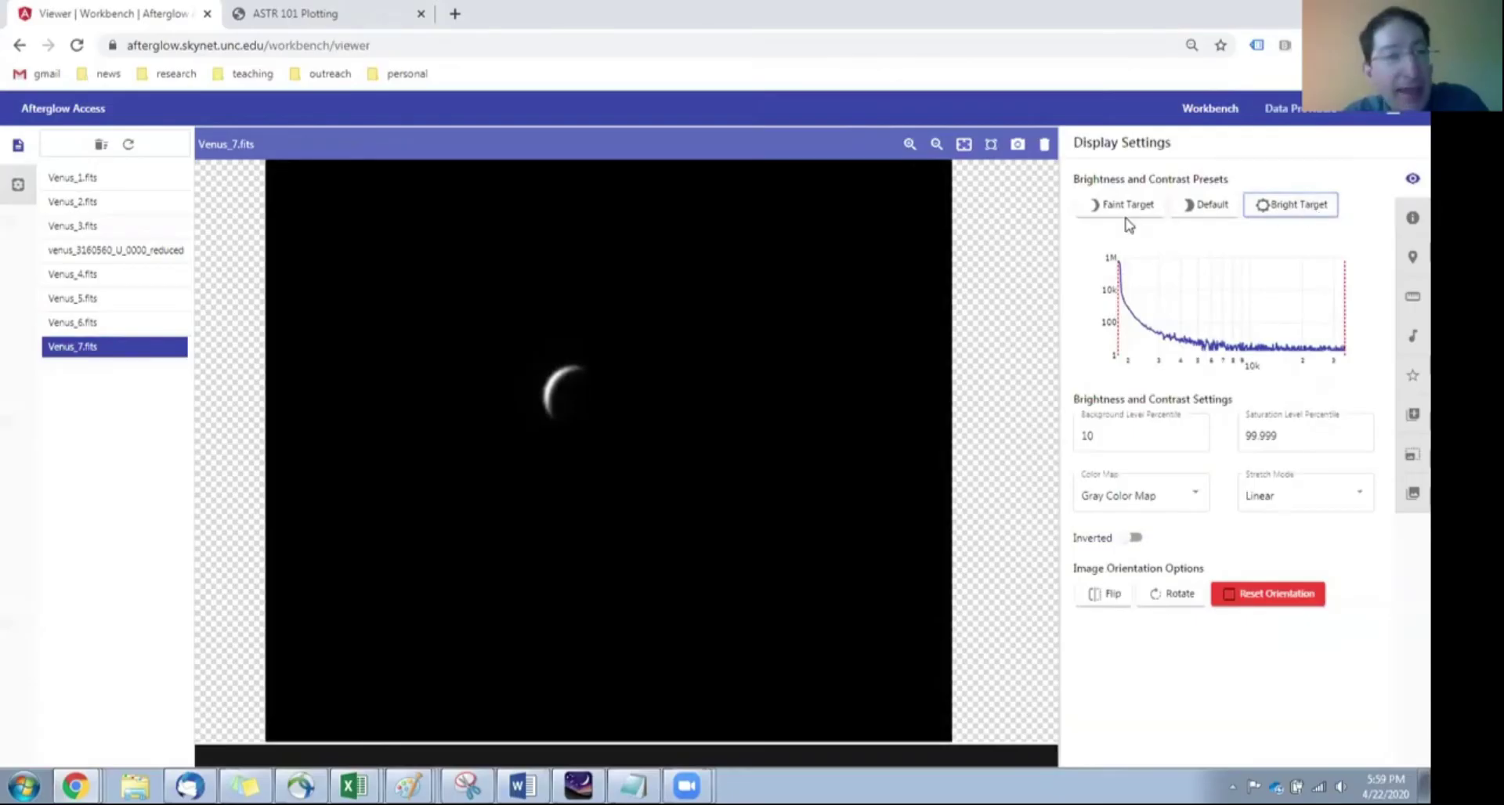
Turn on Sync display settings for the workbench, and return to the file list.
{"action": "left_click", "coordinate": [28, 191]}
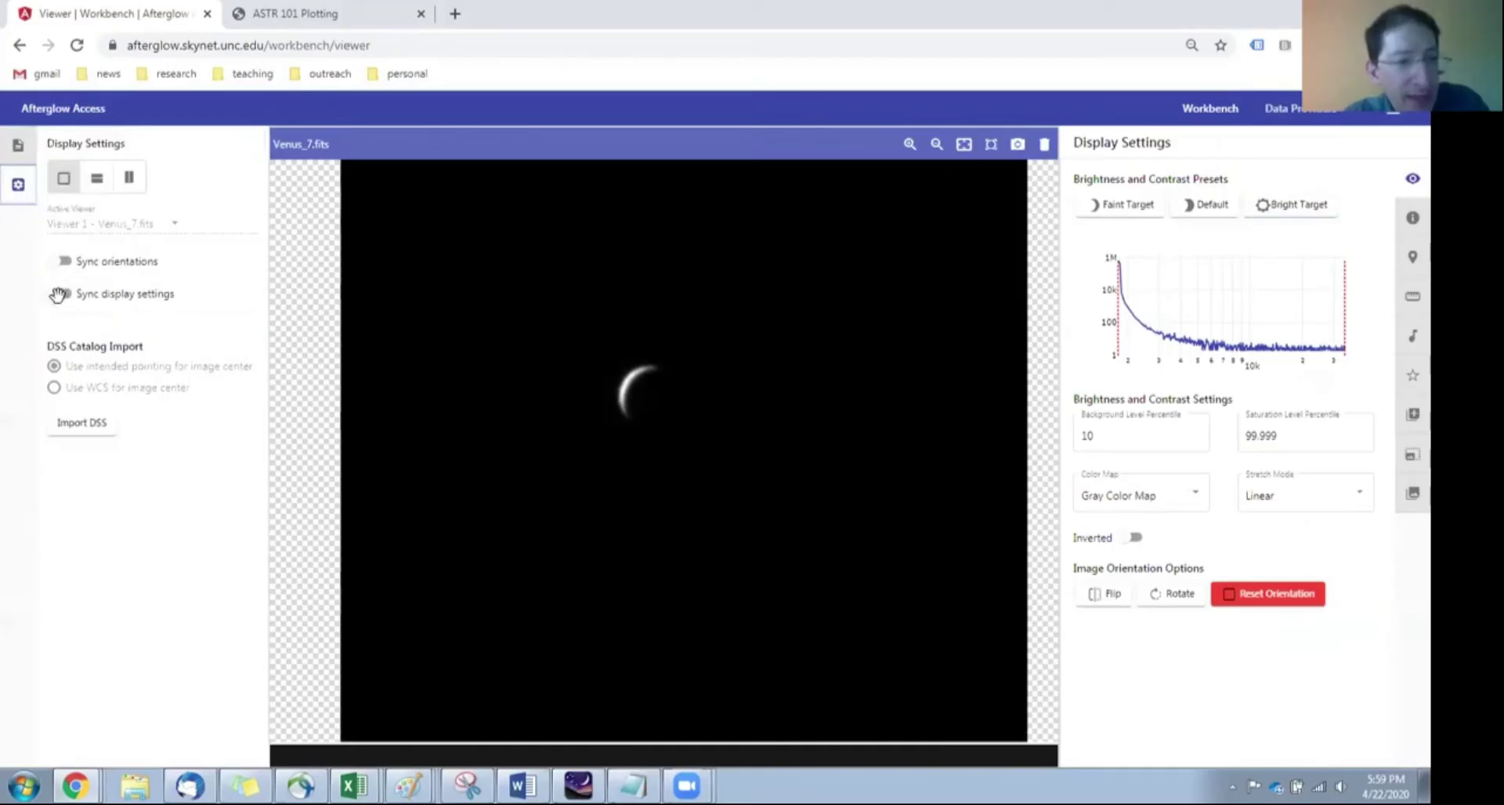
{"action": "left_click", "coordinate": [58, 295]}
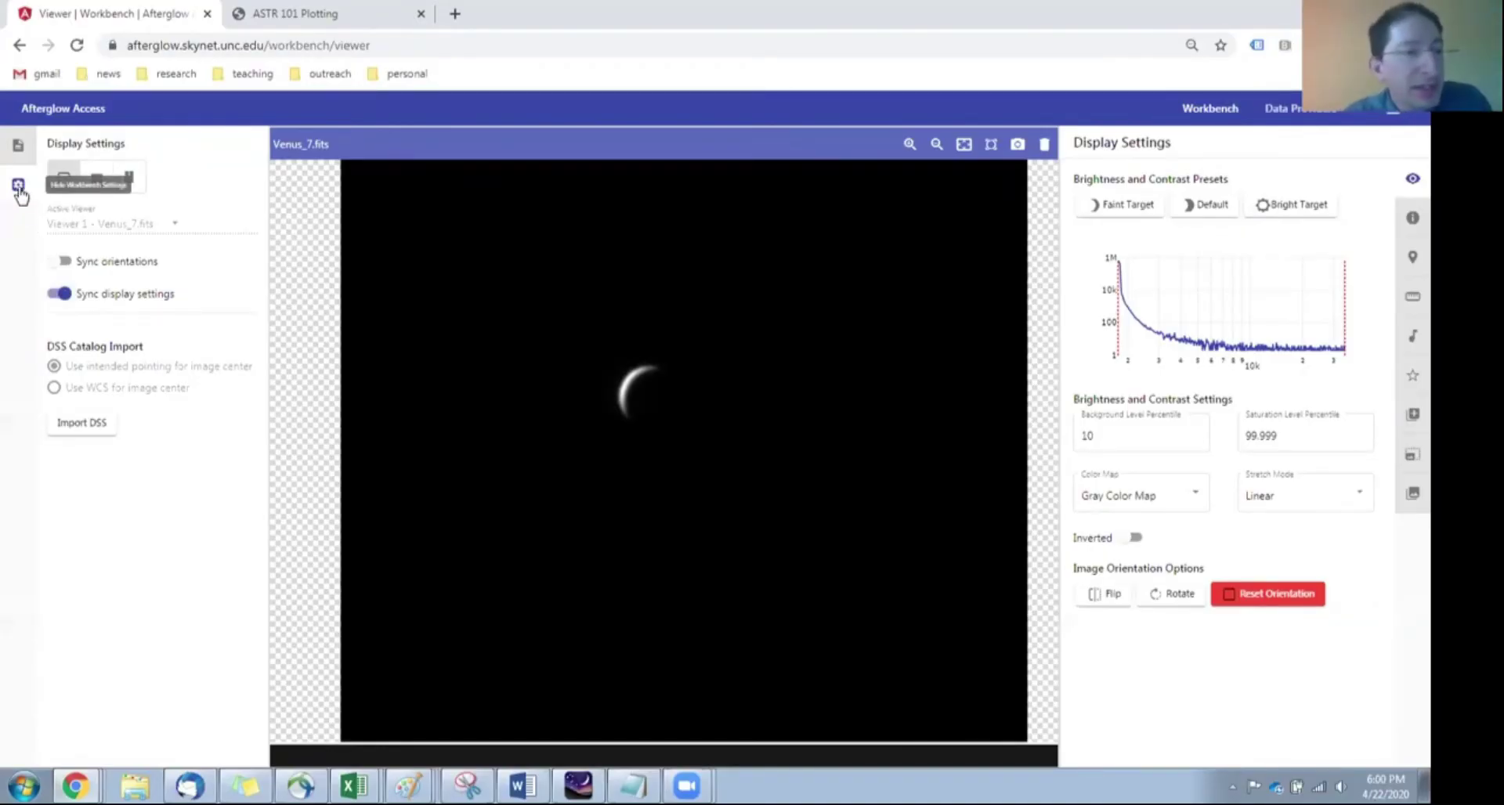
{"action": "left_click", "coordinate": [18, 146]}
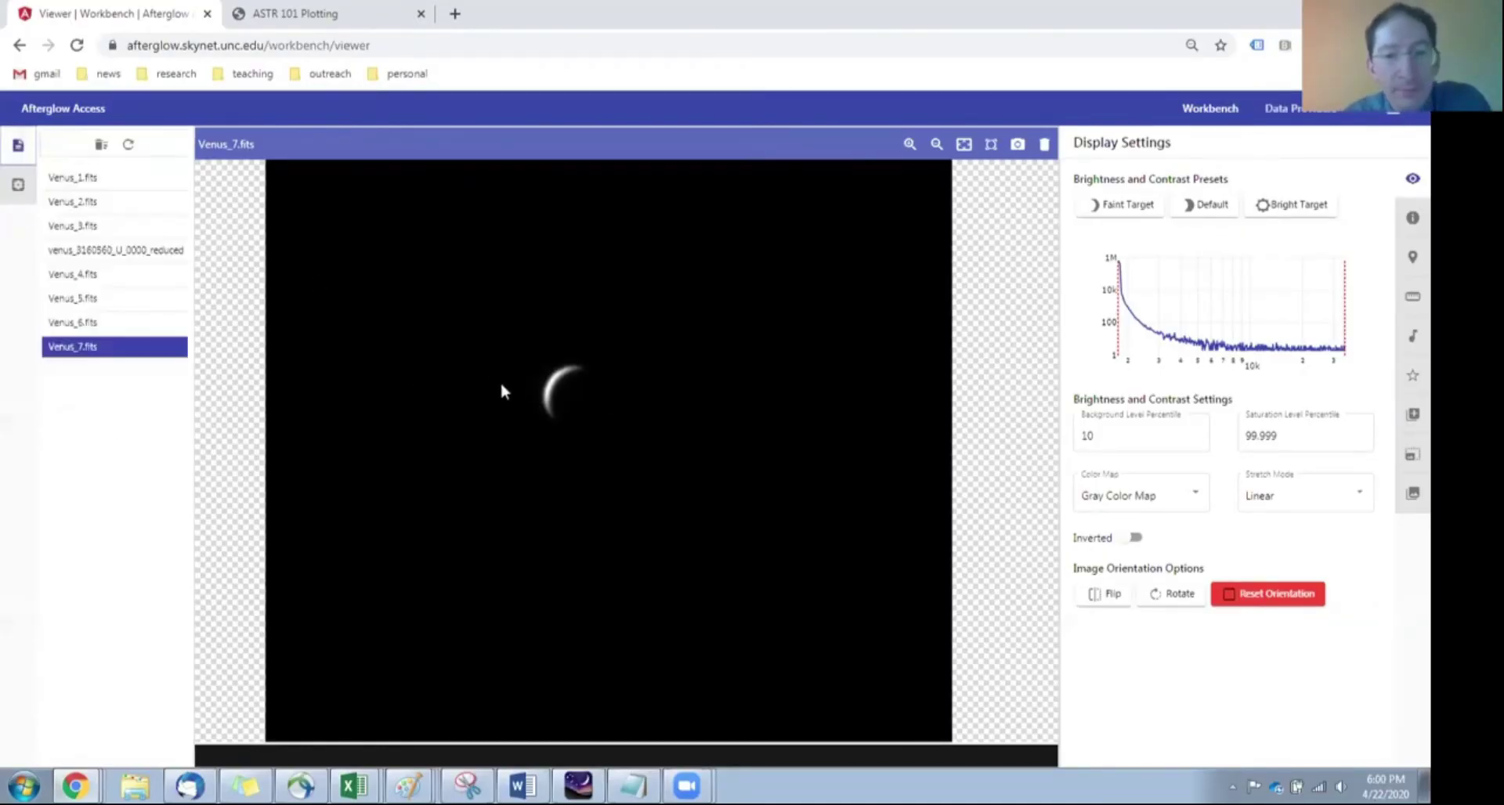
Measure the crescent's width in Venus_7.fits with a 1D cross section from its outer to its inner edge.
{"action": "scroll", "coordinate": [526, 394], "scroll_direction": "up", "scroll_amount": 5}
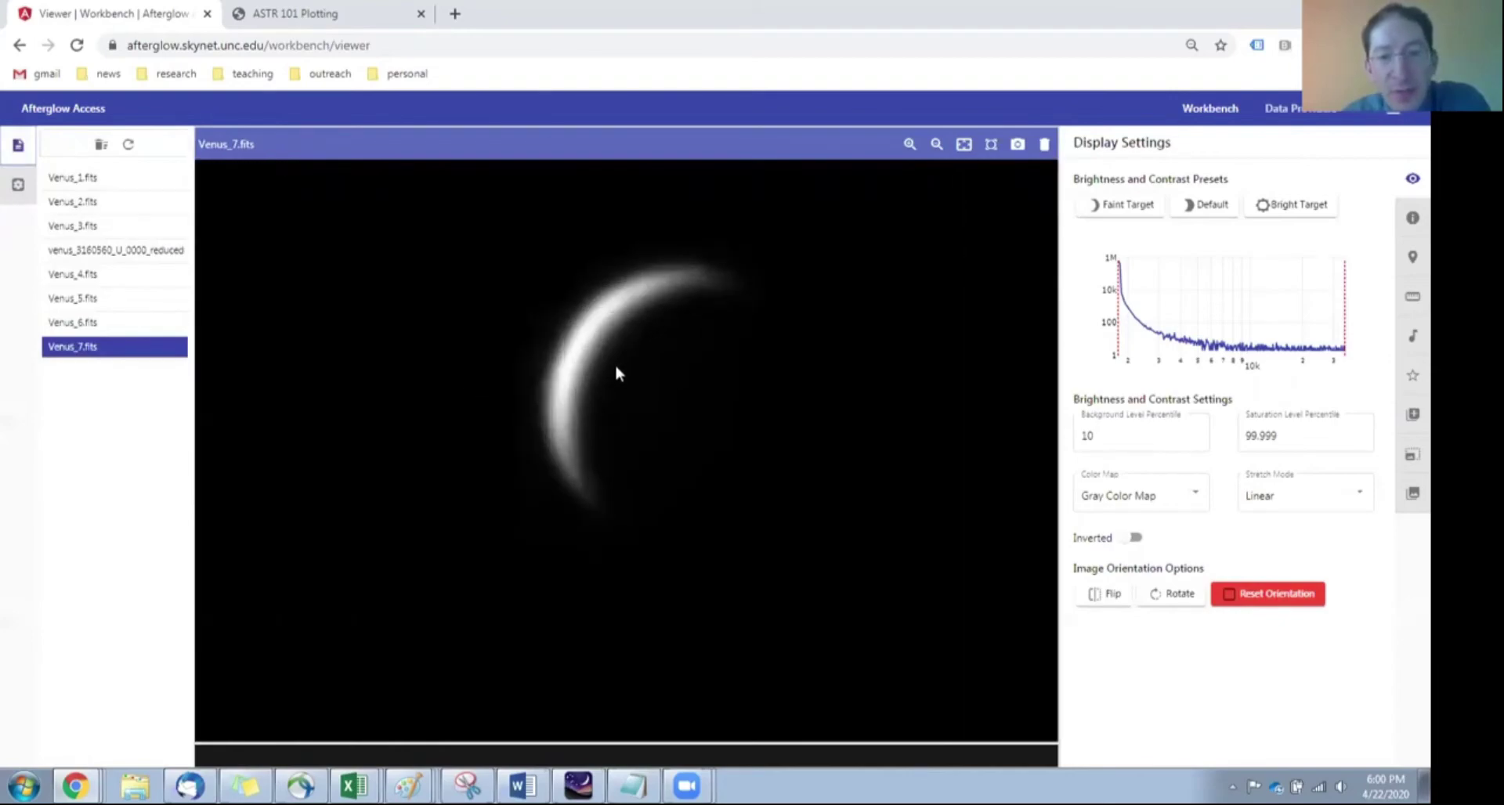
{"action": "scroll", "coordinate": [614, 414], "scroll_direction": "up", "scroll_amount": 4}
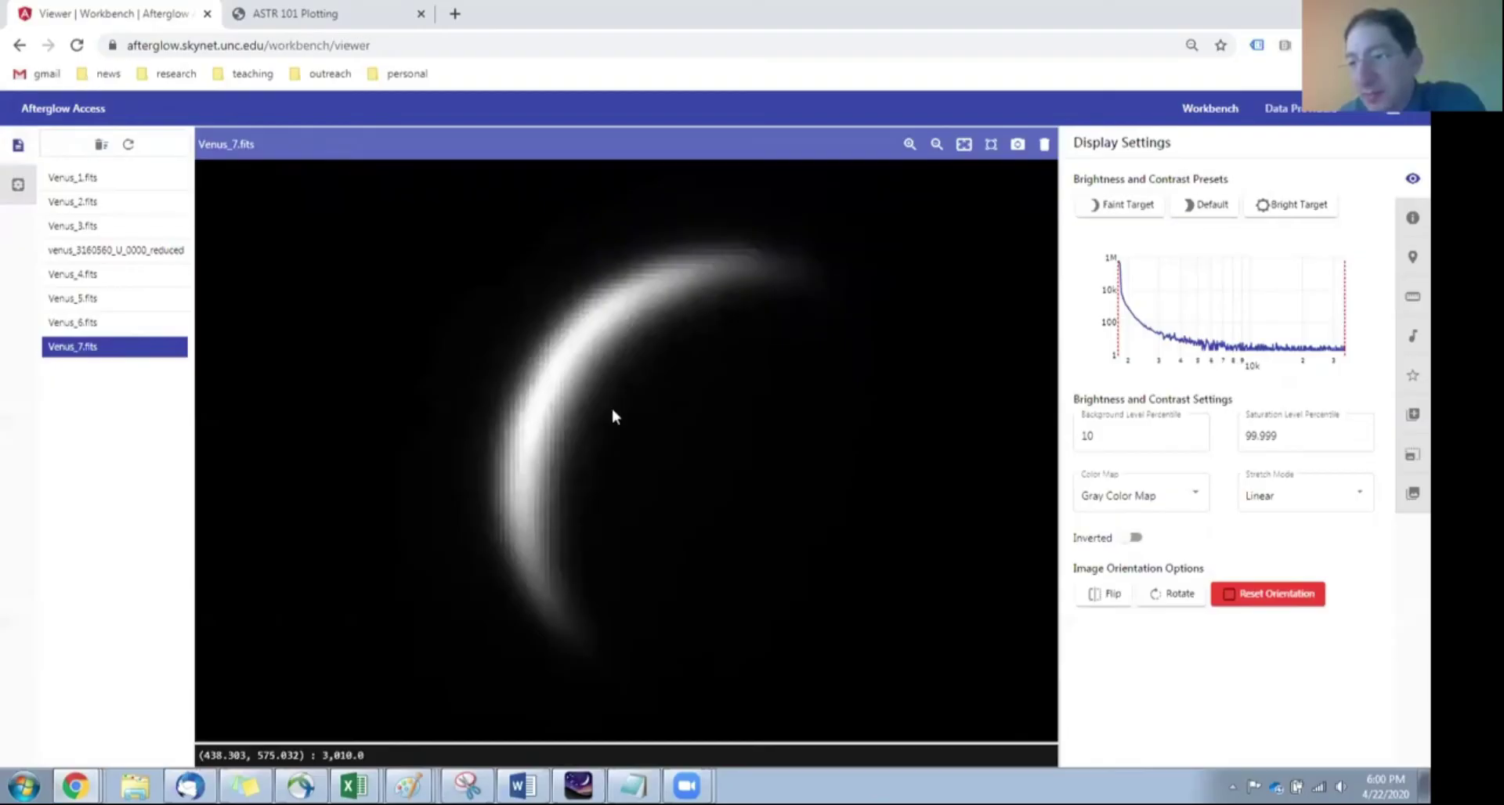
{"action": "left_click", "coordinate": [1412, 298]}
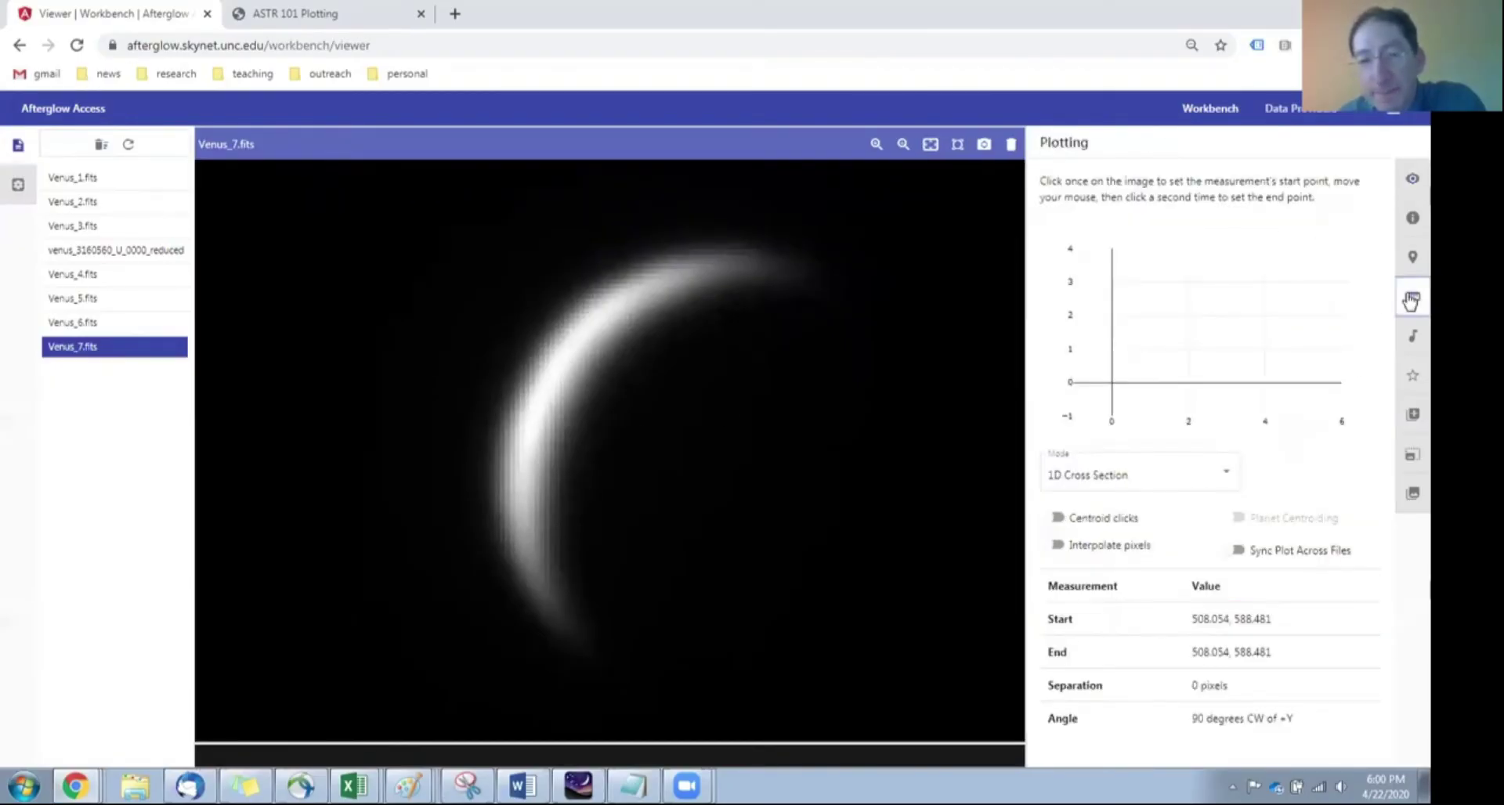
{"action": "left_click", "coordinate": [546, 341]}
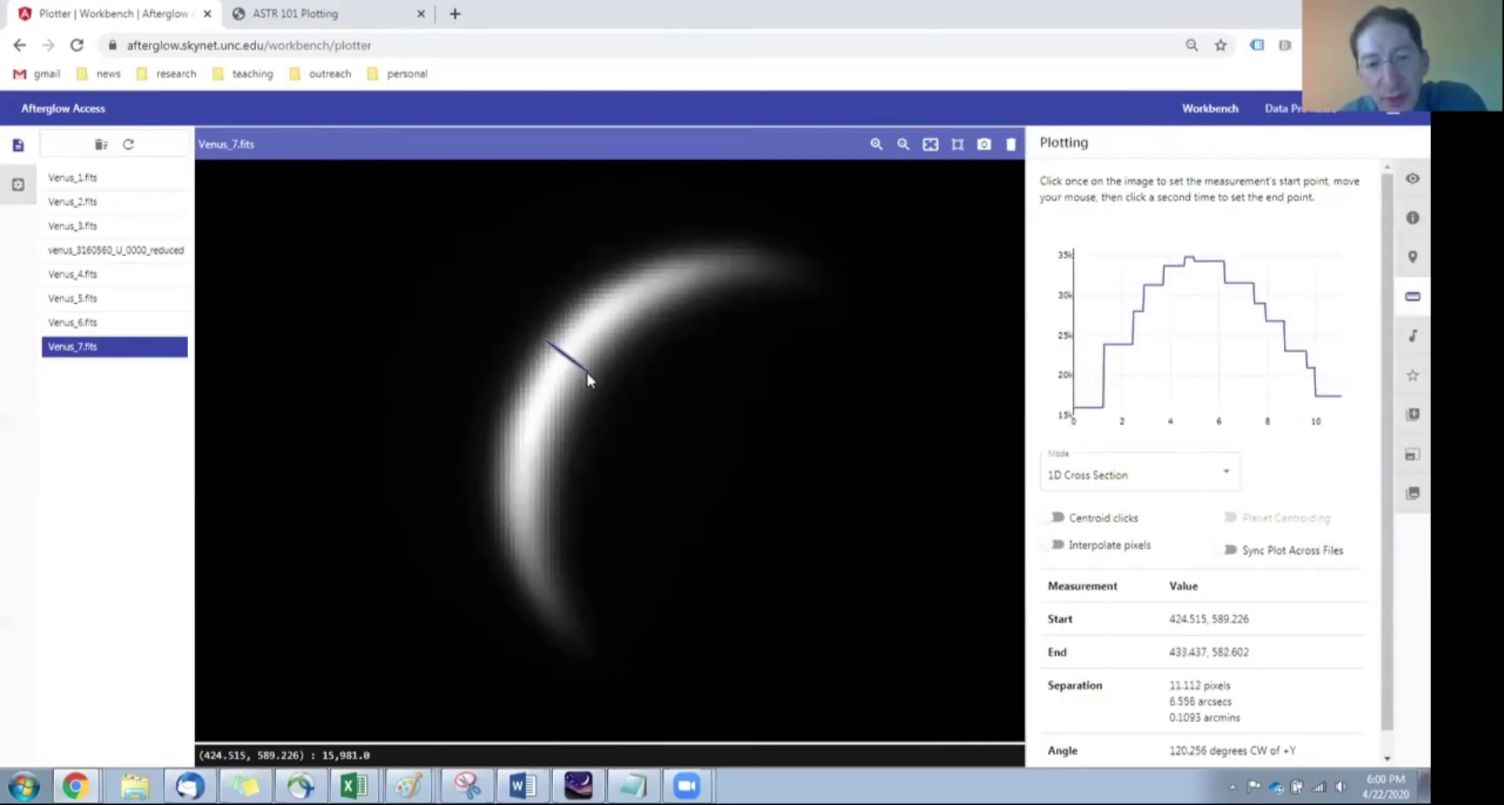
{"action": "left_click", "coordinate": [588, 376]}
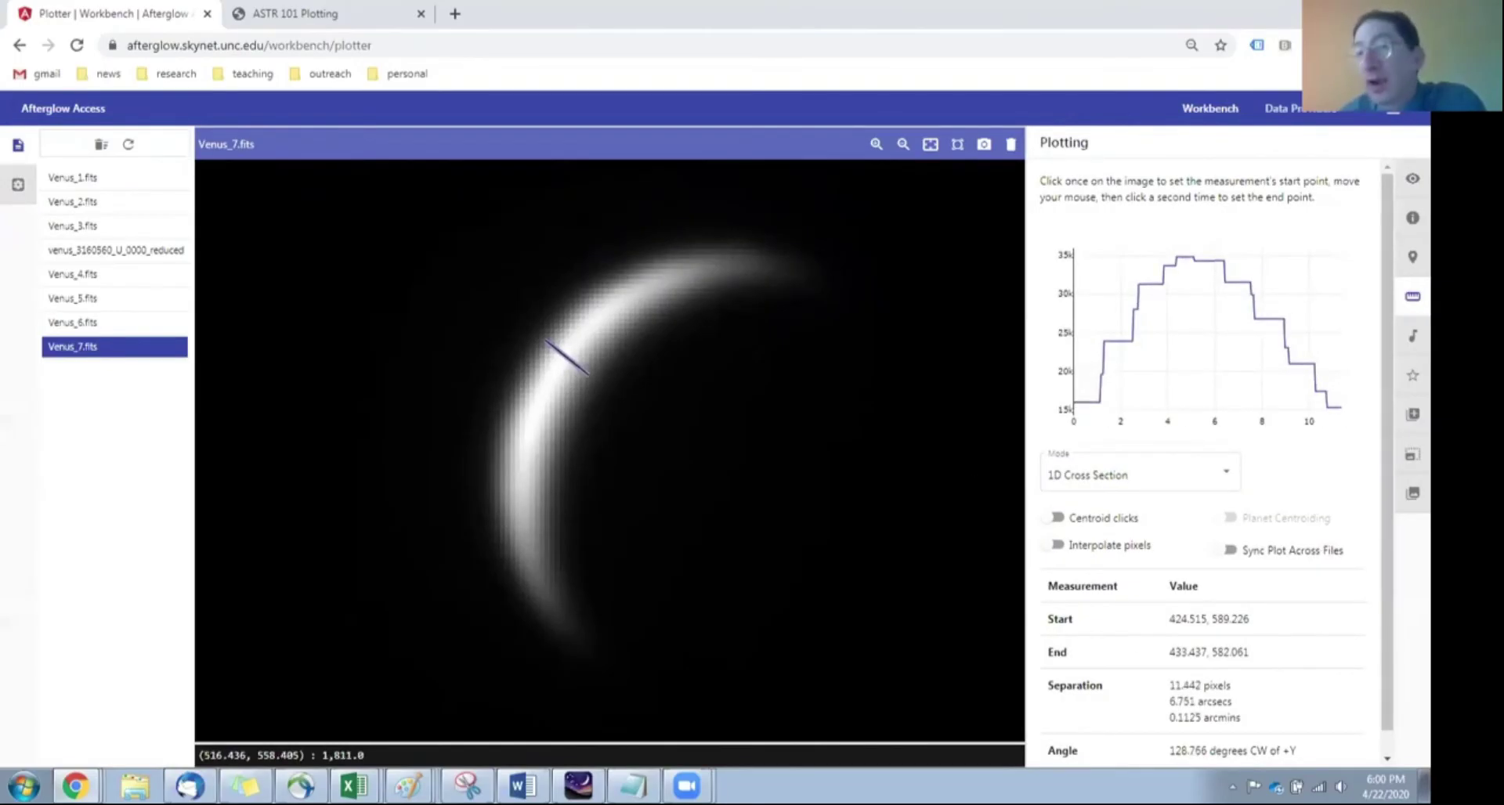
Record 6.8 in cell A2 of the Excel workbook as the crescent width, and return to Afterglow.
{"action": "key", "text": "alt+Tab"}
{"action": "left_click", "coordinate": [960, 303]}
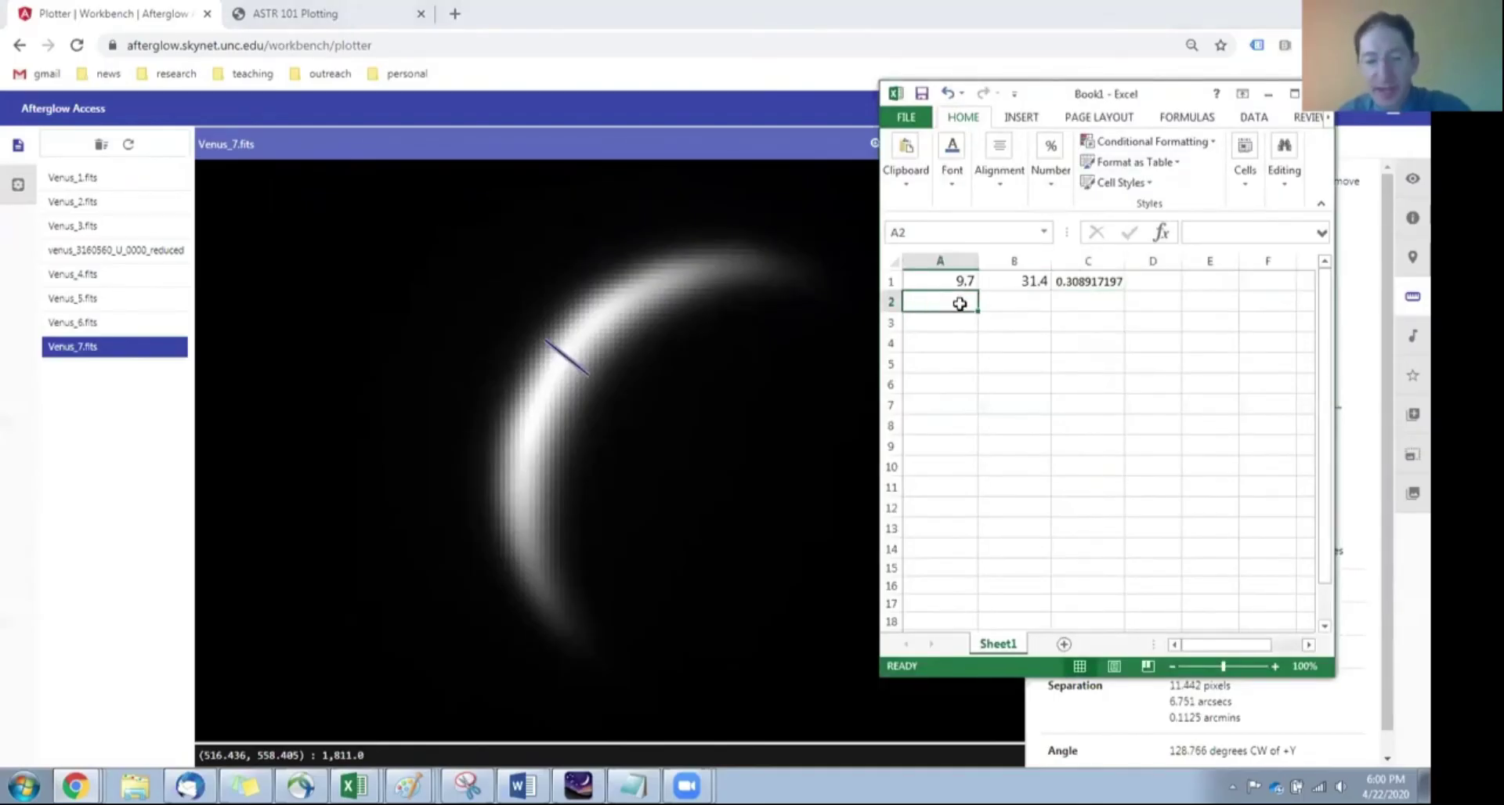
{"action": "type", "text": "6.8"}
{"action": "key", "text": "Return"}
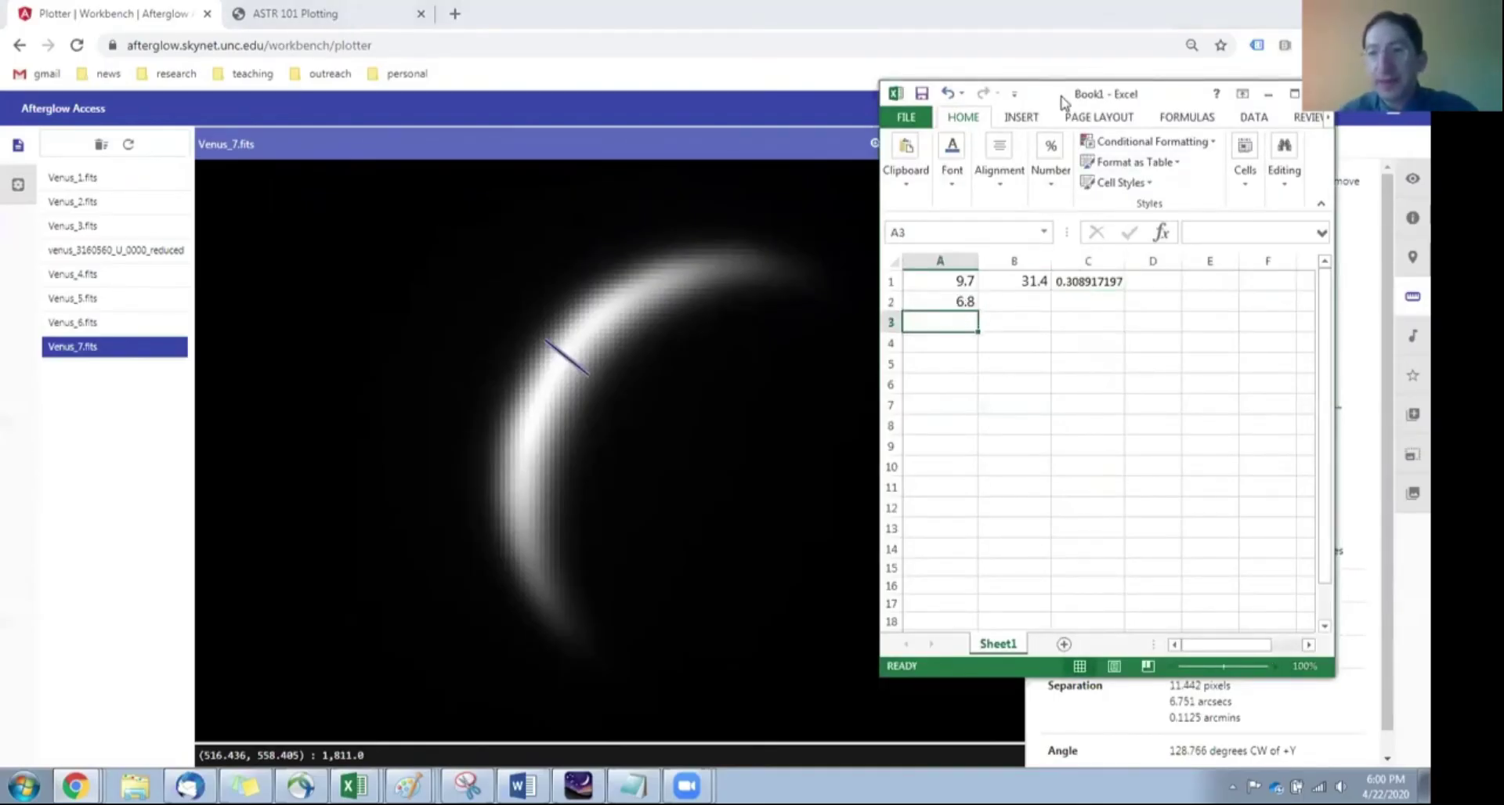
{"action": "key", "text": "alt+Tab"}
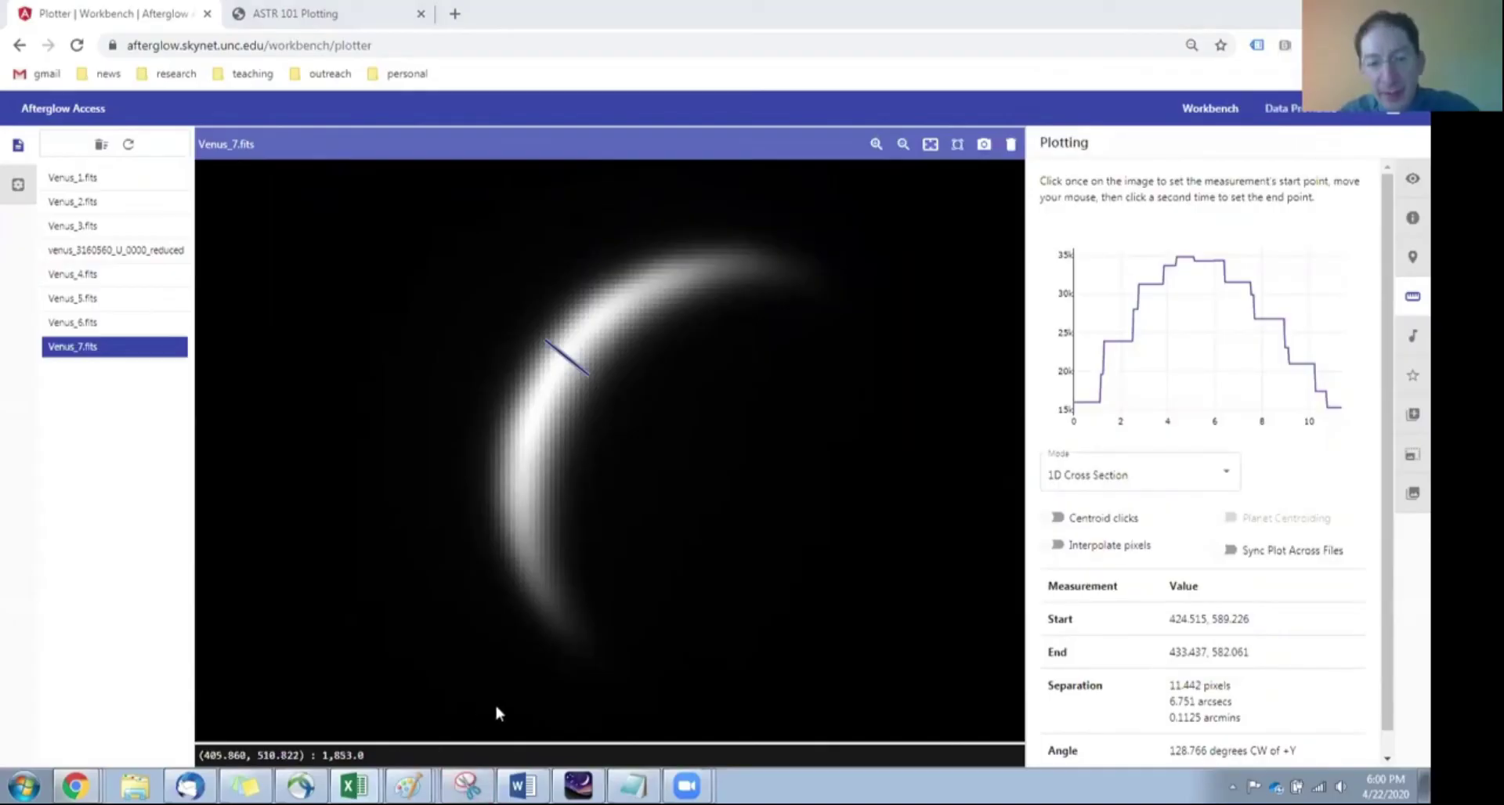
Measure Venus's diameter from one crescent tip to the other and record 50.8 in cell B2 of the Excel workbook.
{"action": "left_click", "coordinate": [569, 639]}
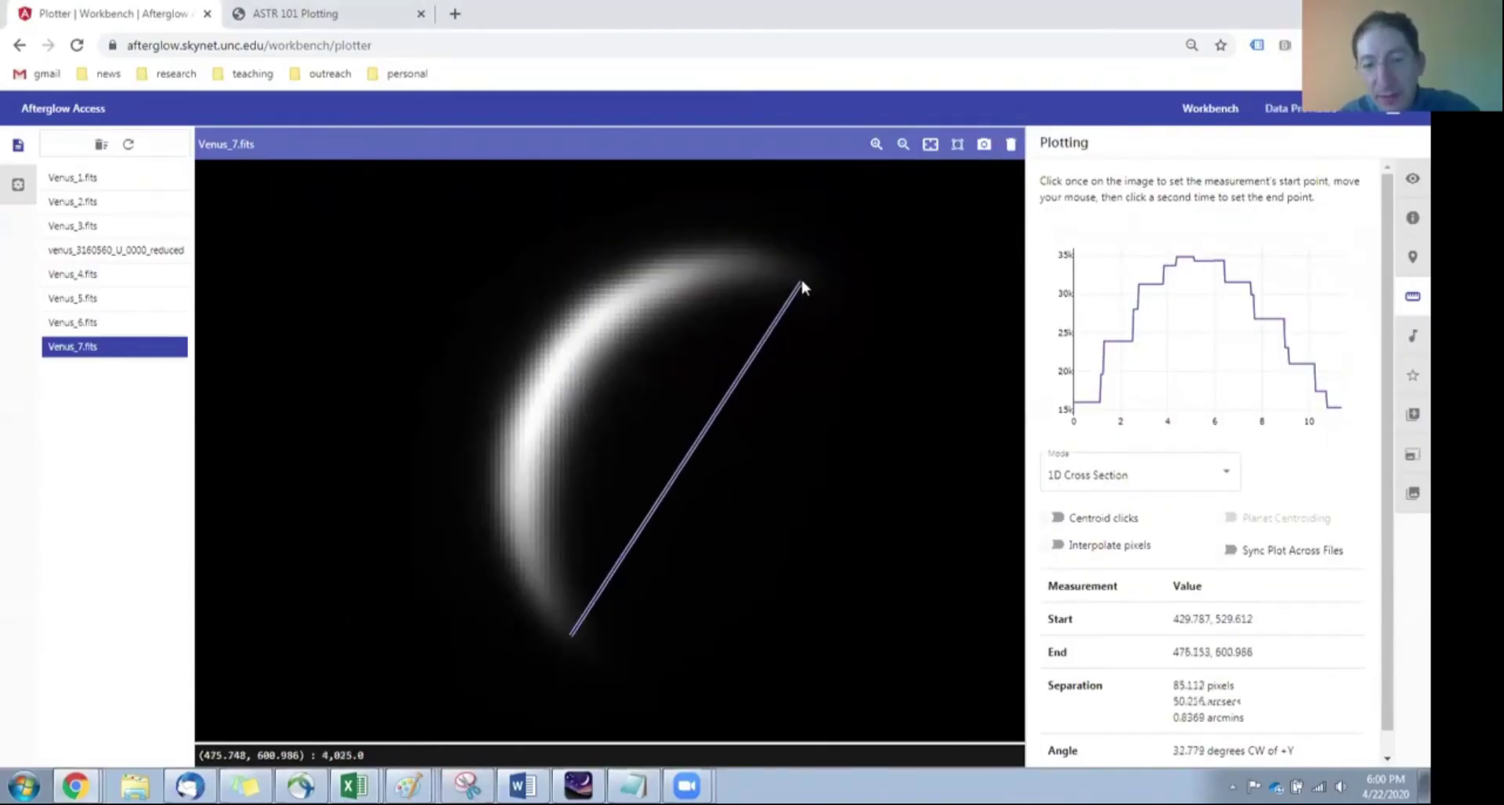
{"action": "left_click", "coordinate": [805, 284]}
{"action": "left_click", "coordinate": [804, 279]}
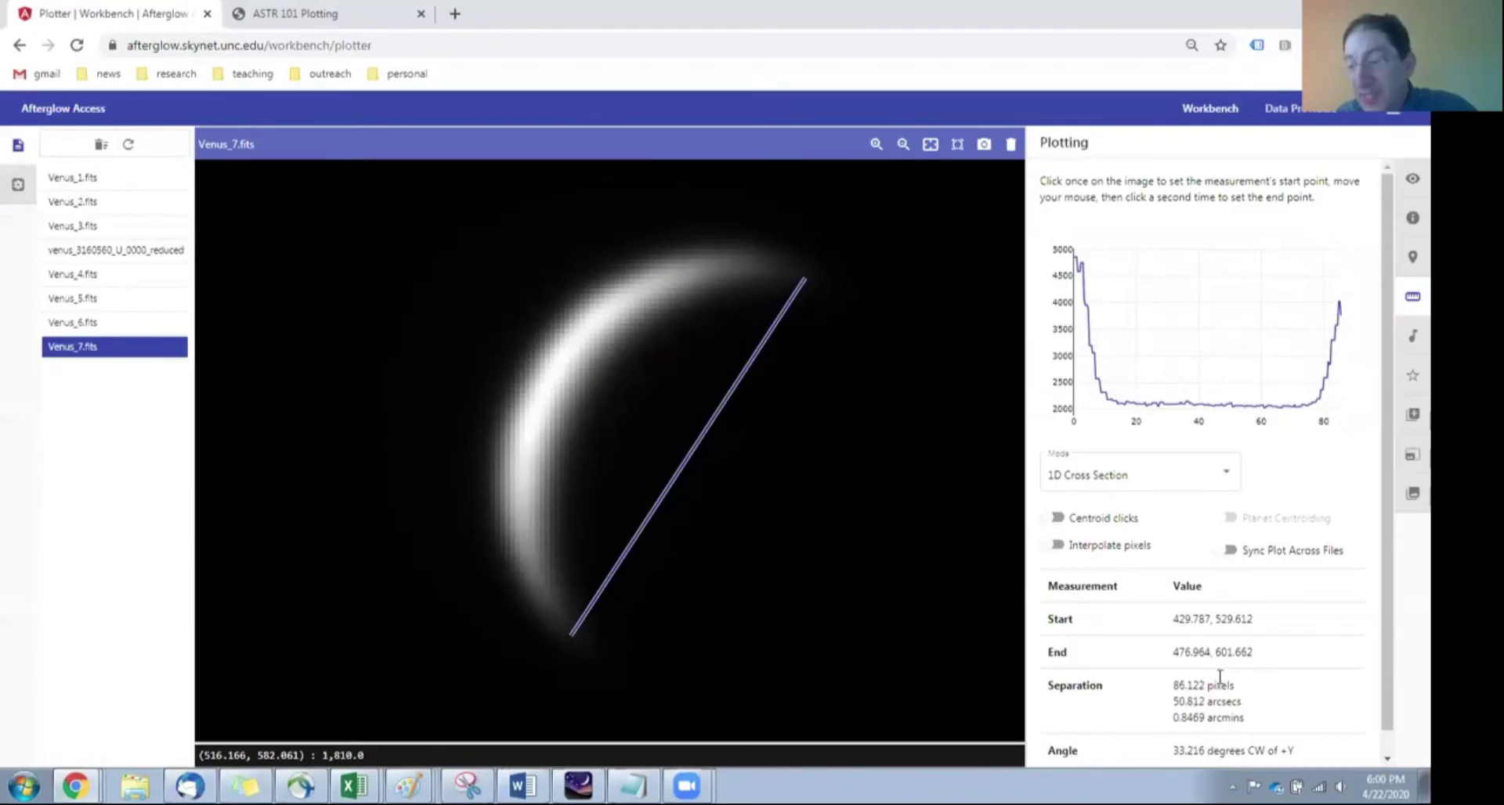
{"action": "key", "text": "alt+Tab"}
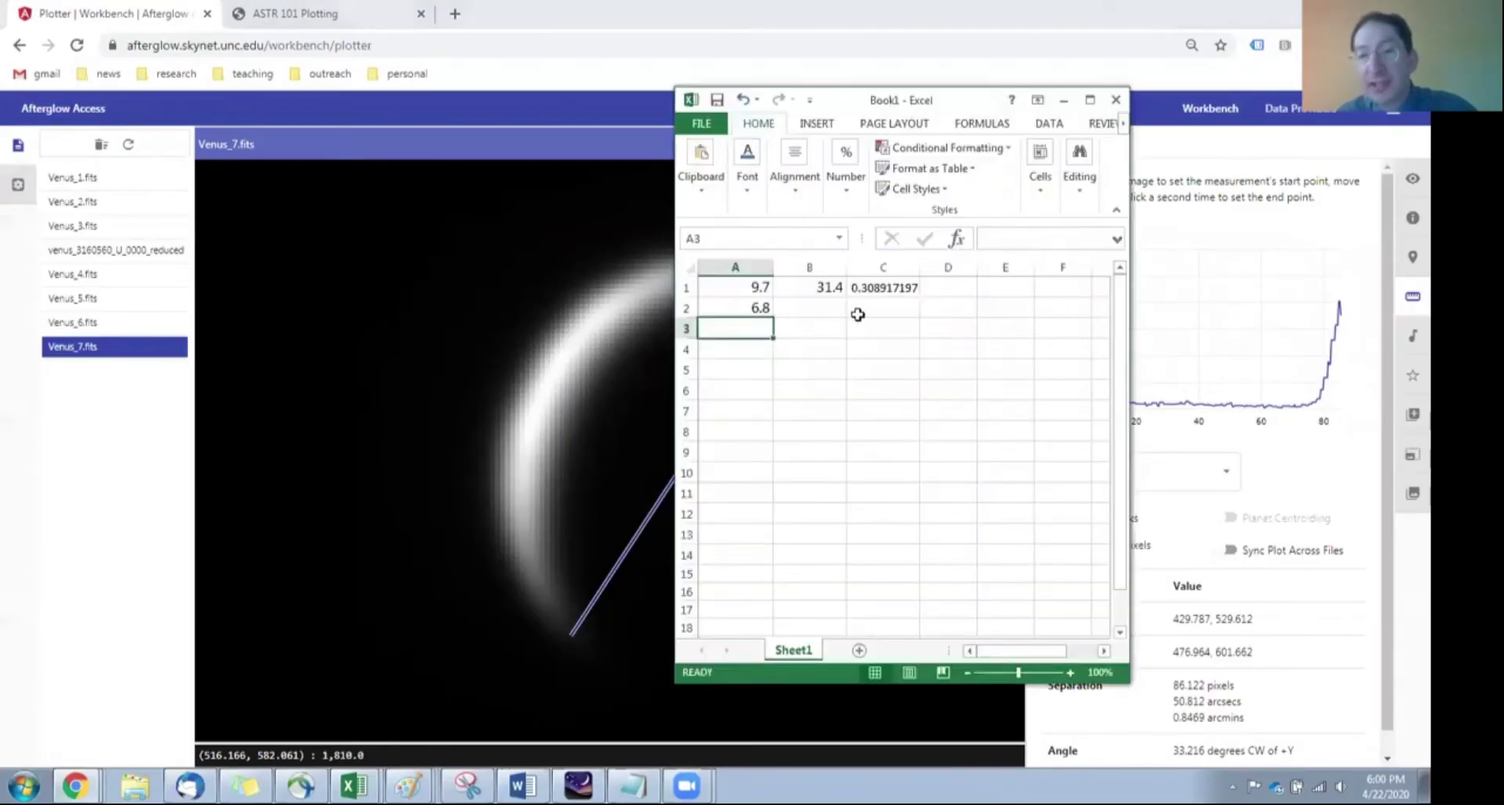
{"action": "left_click", "coordinate": [831, 308]}
{"action": "type", "text": "50"}
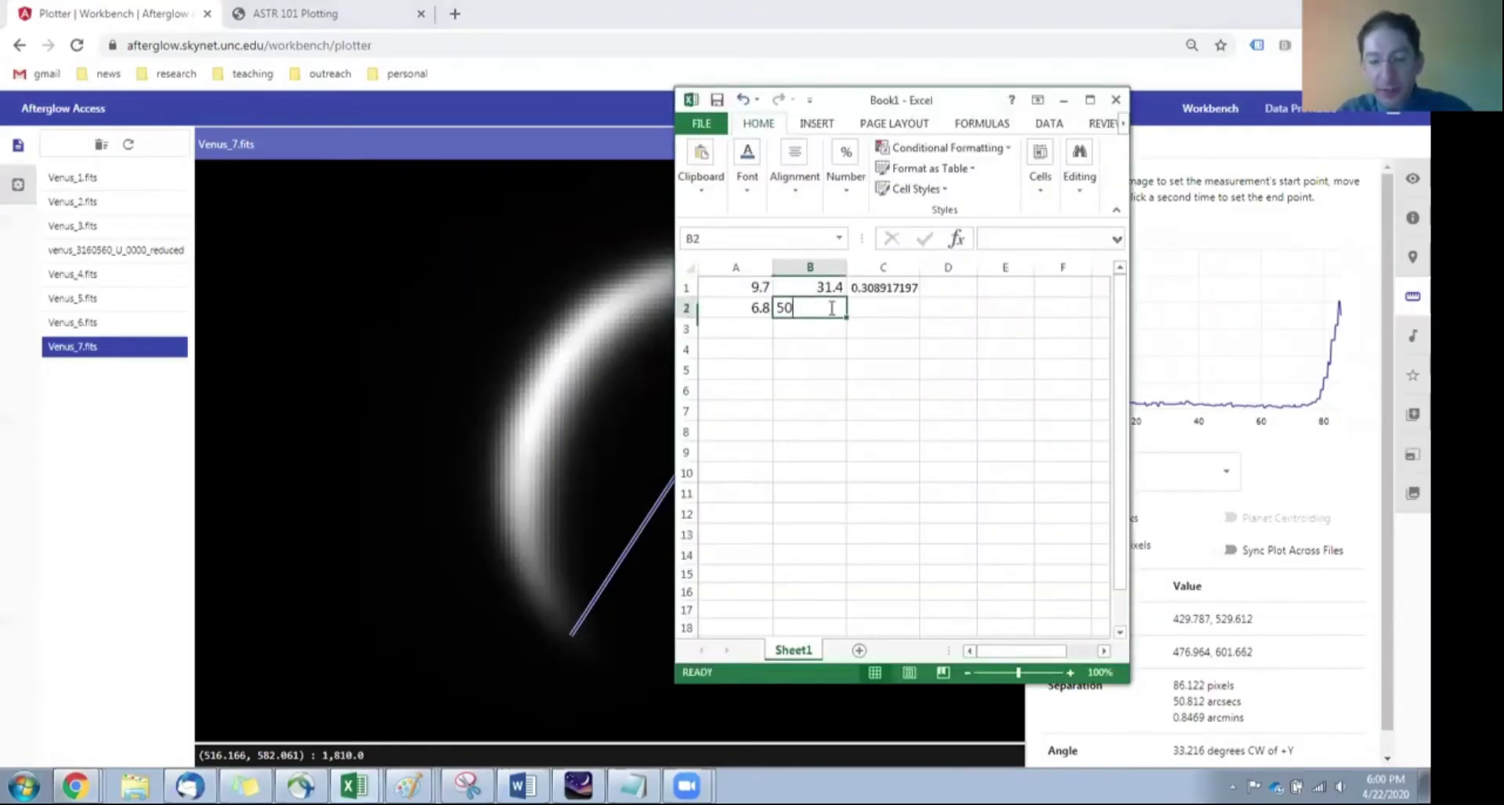
{"action": "type", "text": ".8"}
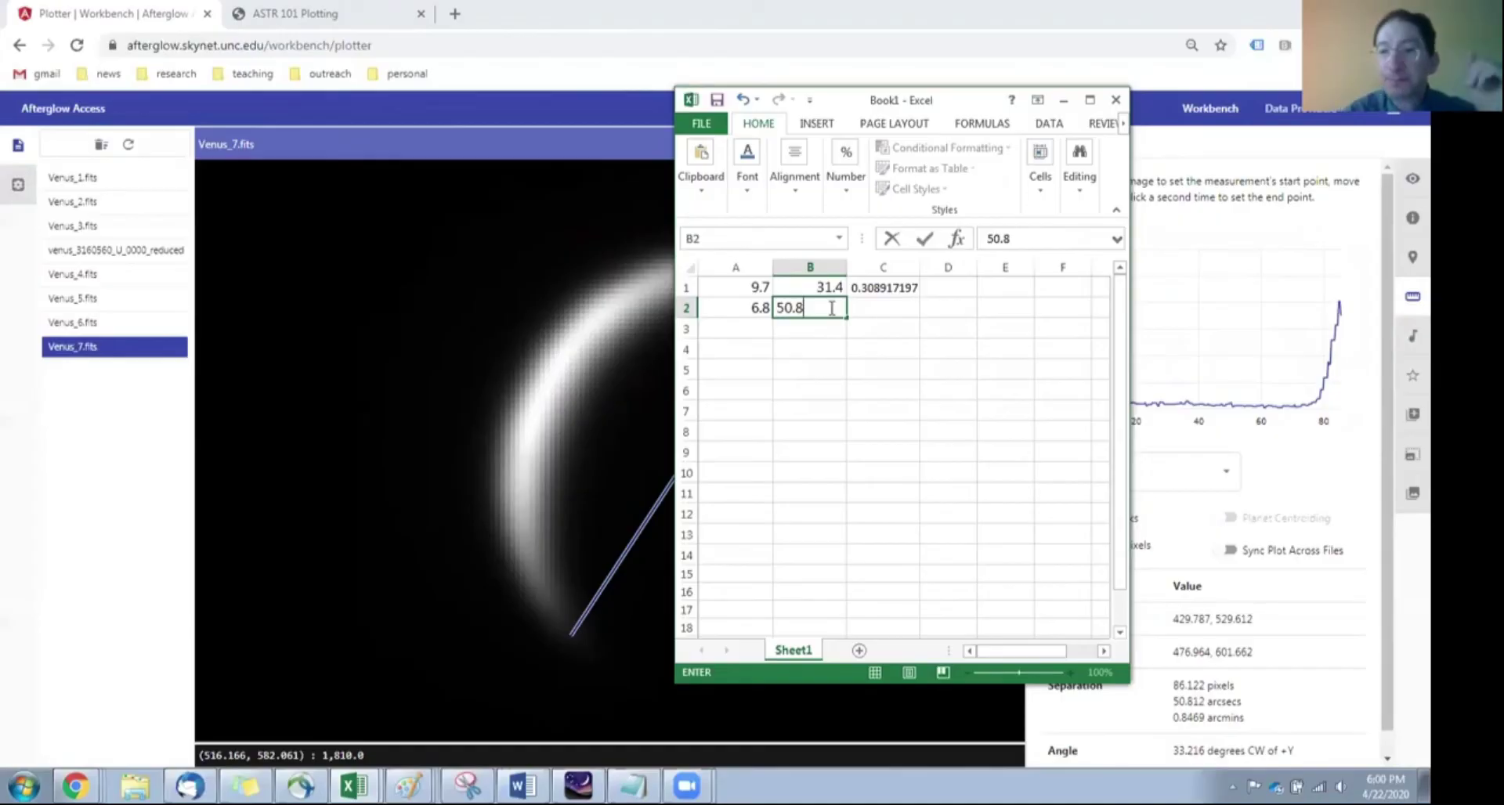
Fill the ratio formula from cell C1 down to C2, and return to Afterglow.
{"action": "left_click", "coordinate": [877, 288]}
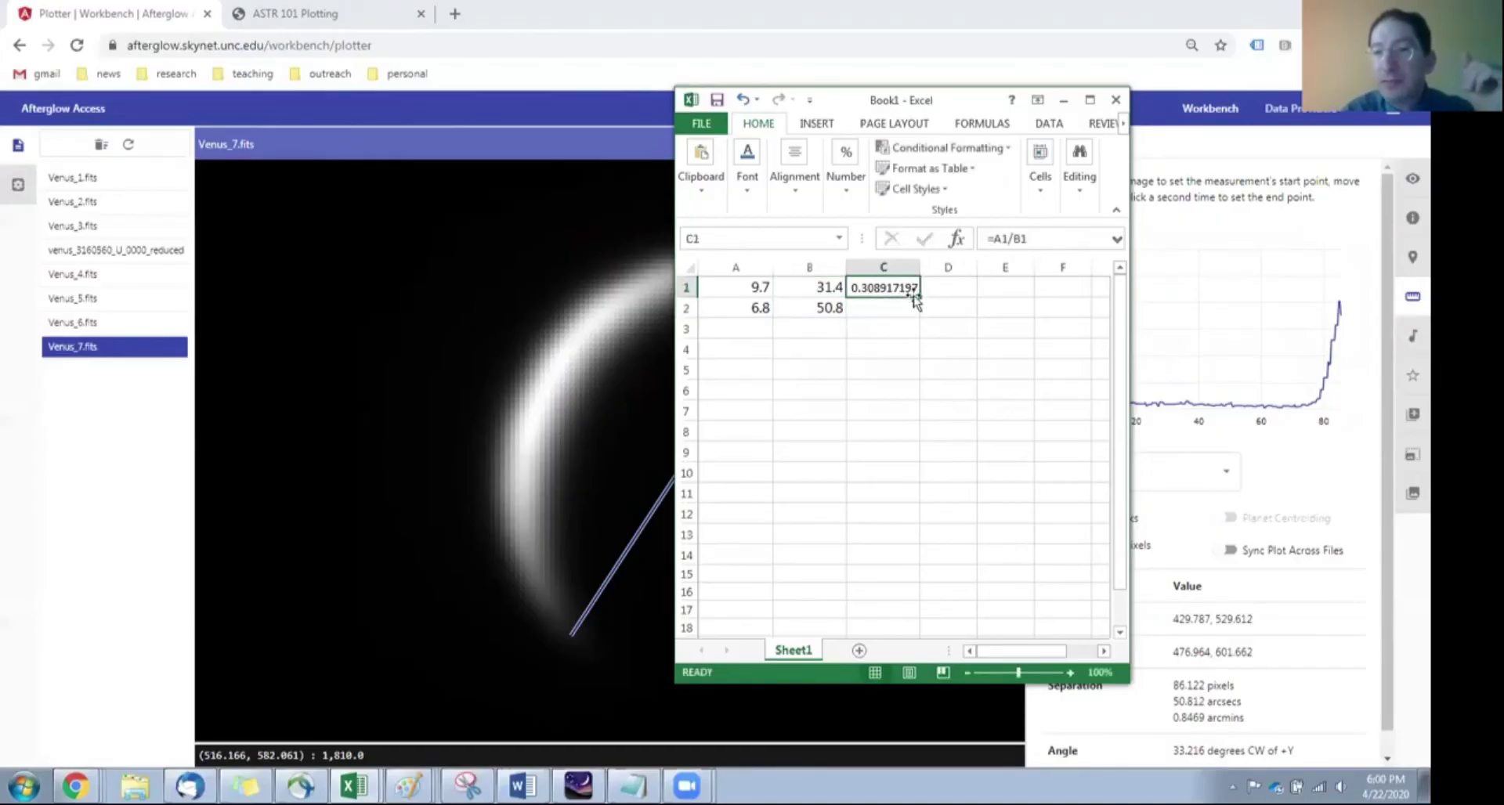
{"action": "left_click_drag", "start_coordinate": [919, 297], "coordinate": [920, 317]}
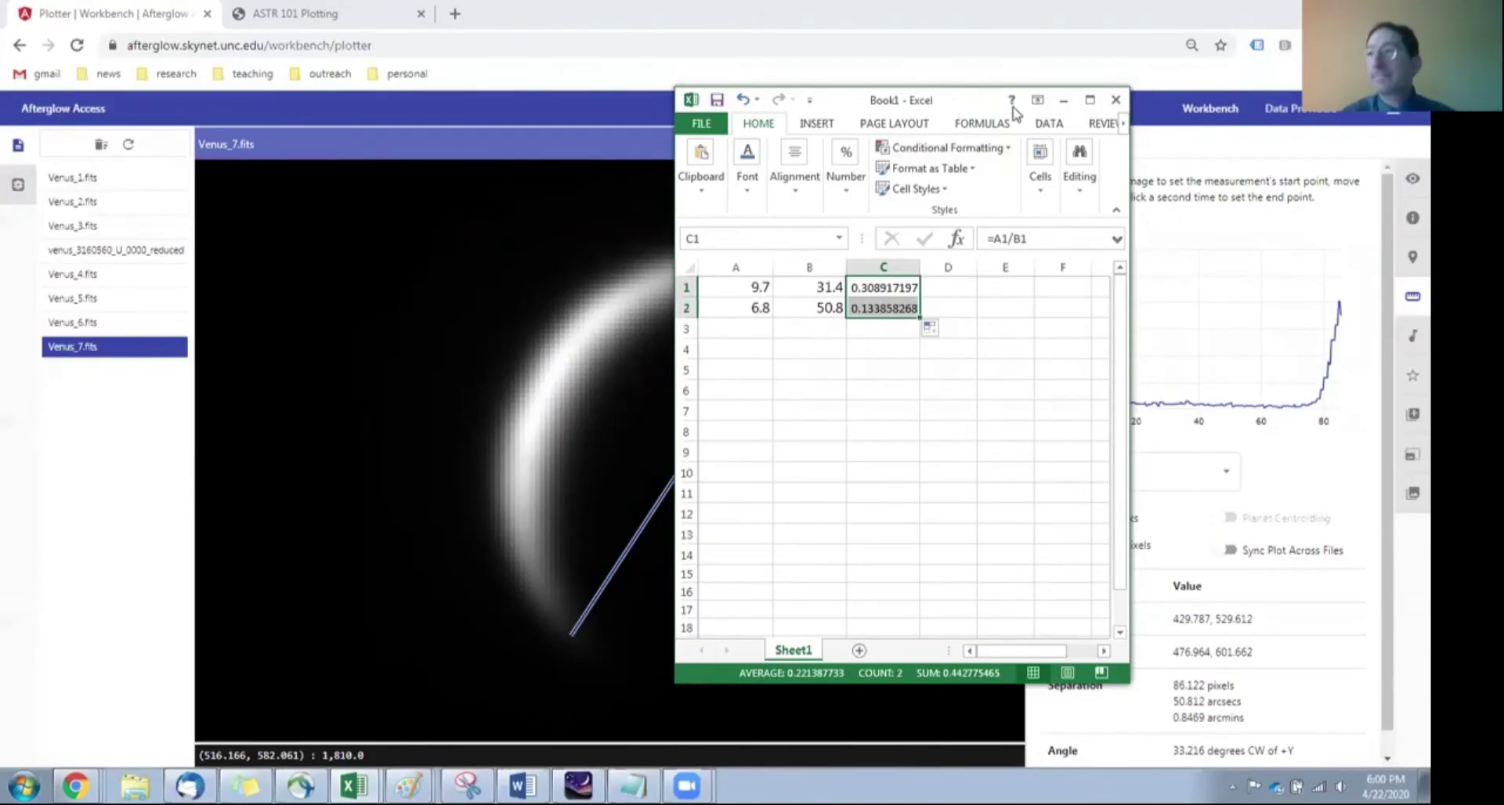
{"action": "left_click", "coordinate": [543, 139]}
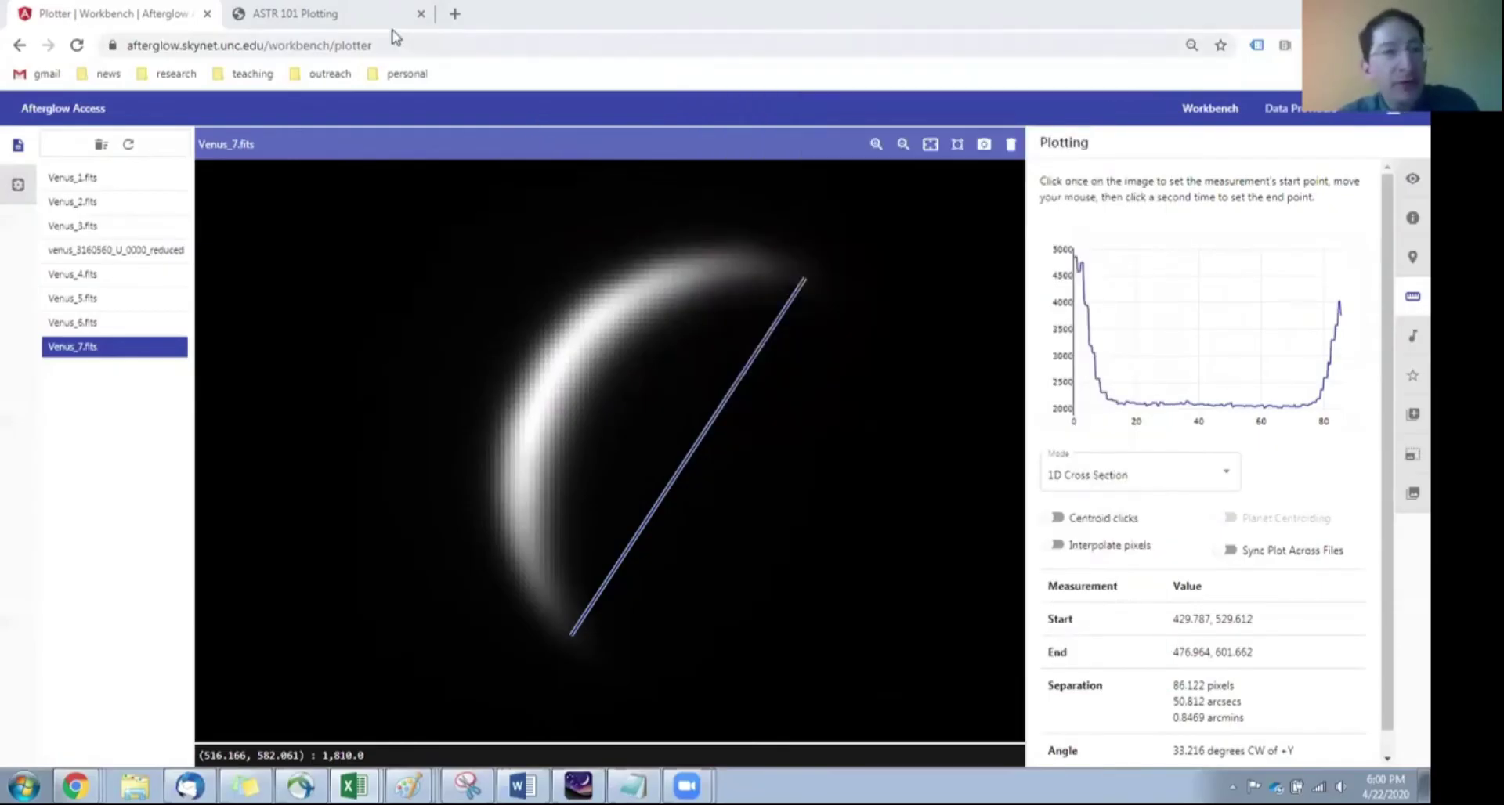
Switch to the ASTR 101 Plotting page and set the chart type to Venus.
{"action": "left_click", "coordinate": [360, 14]}
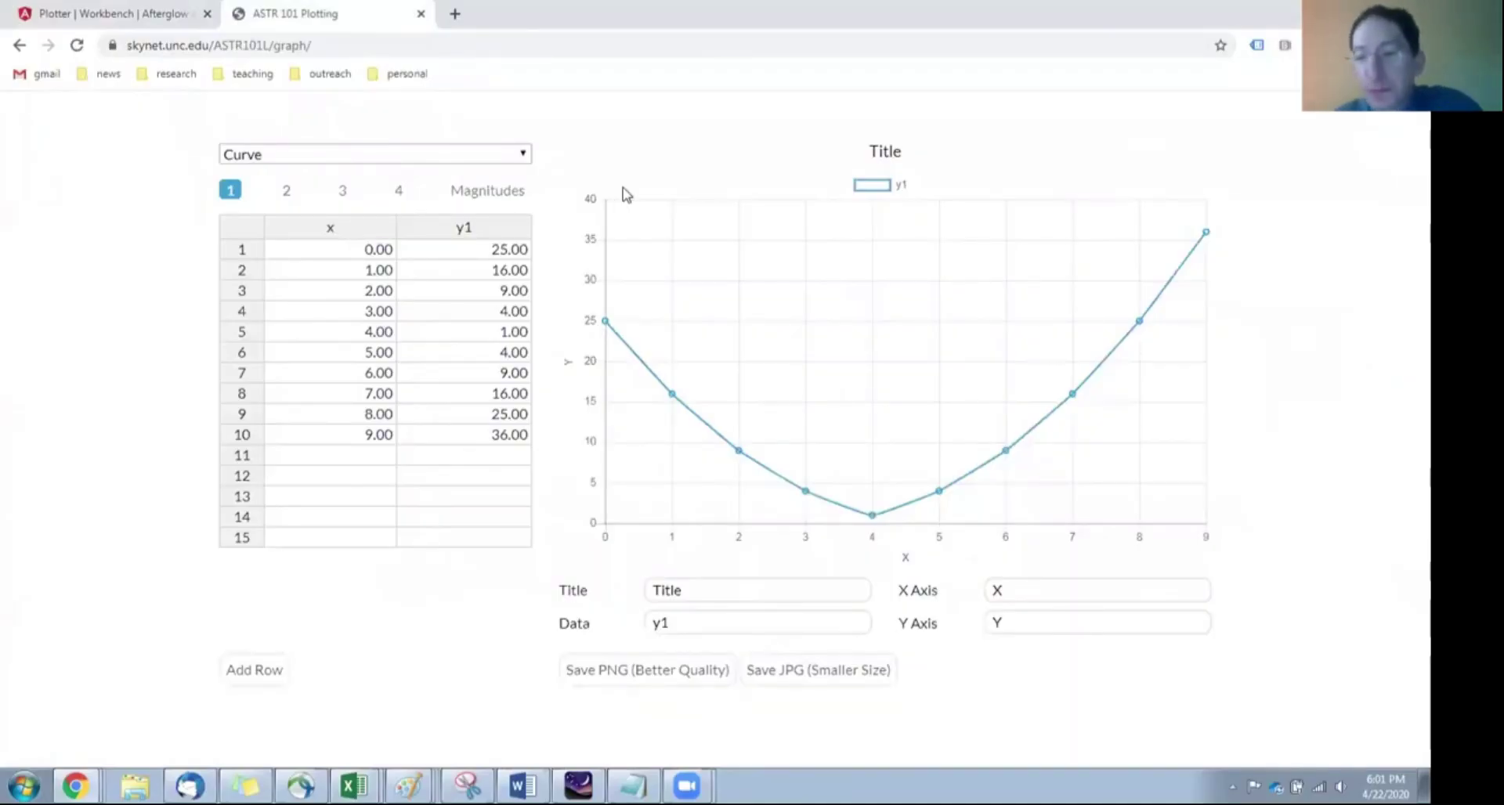
{"action": "left_click", "coordinate": [329, 159]}
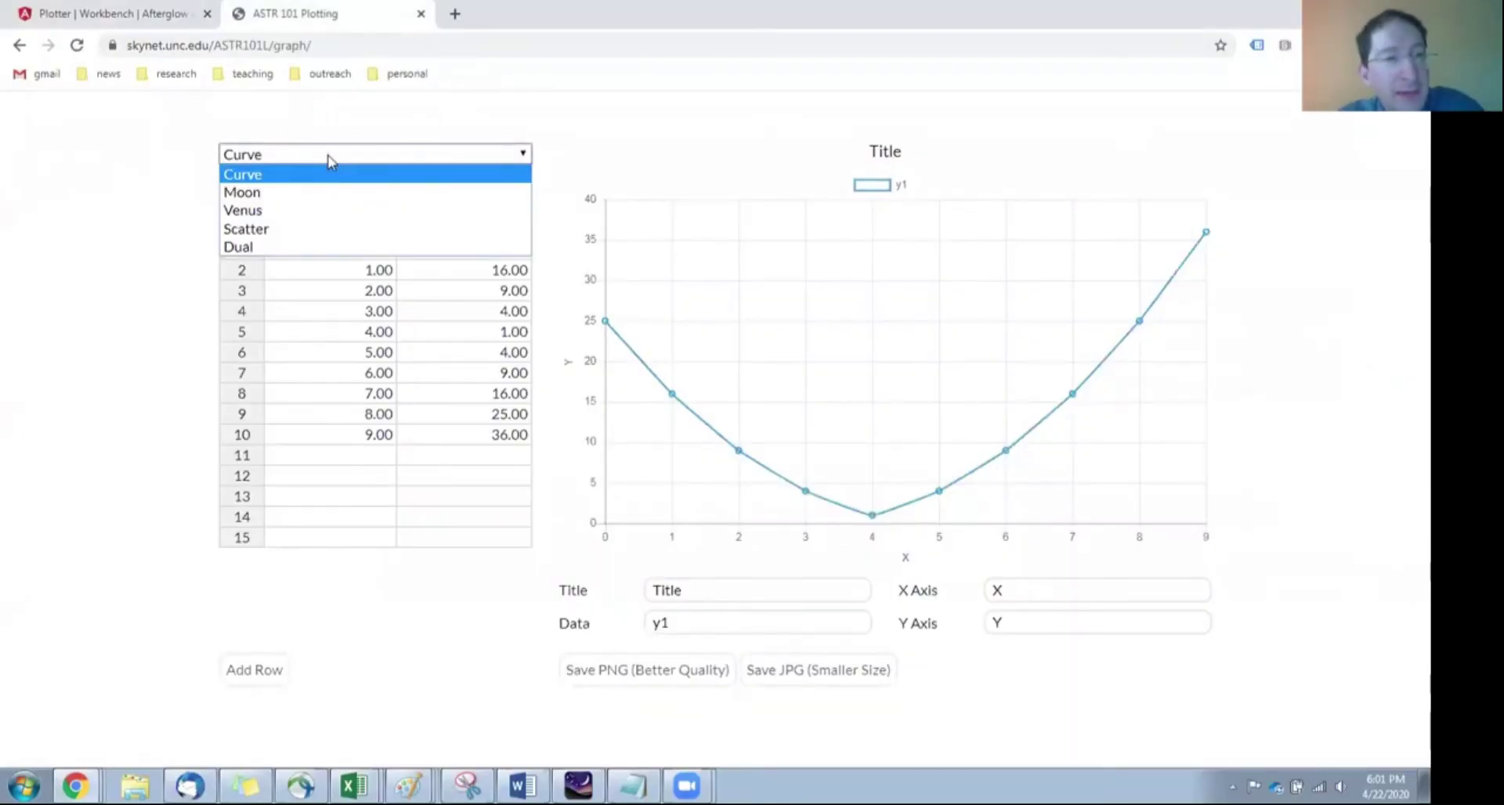
{"action": "left_click", "coordinate": [266, 211]}
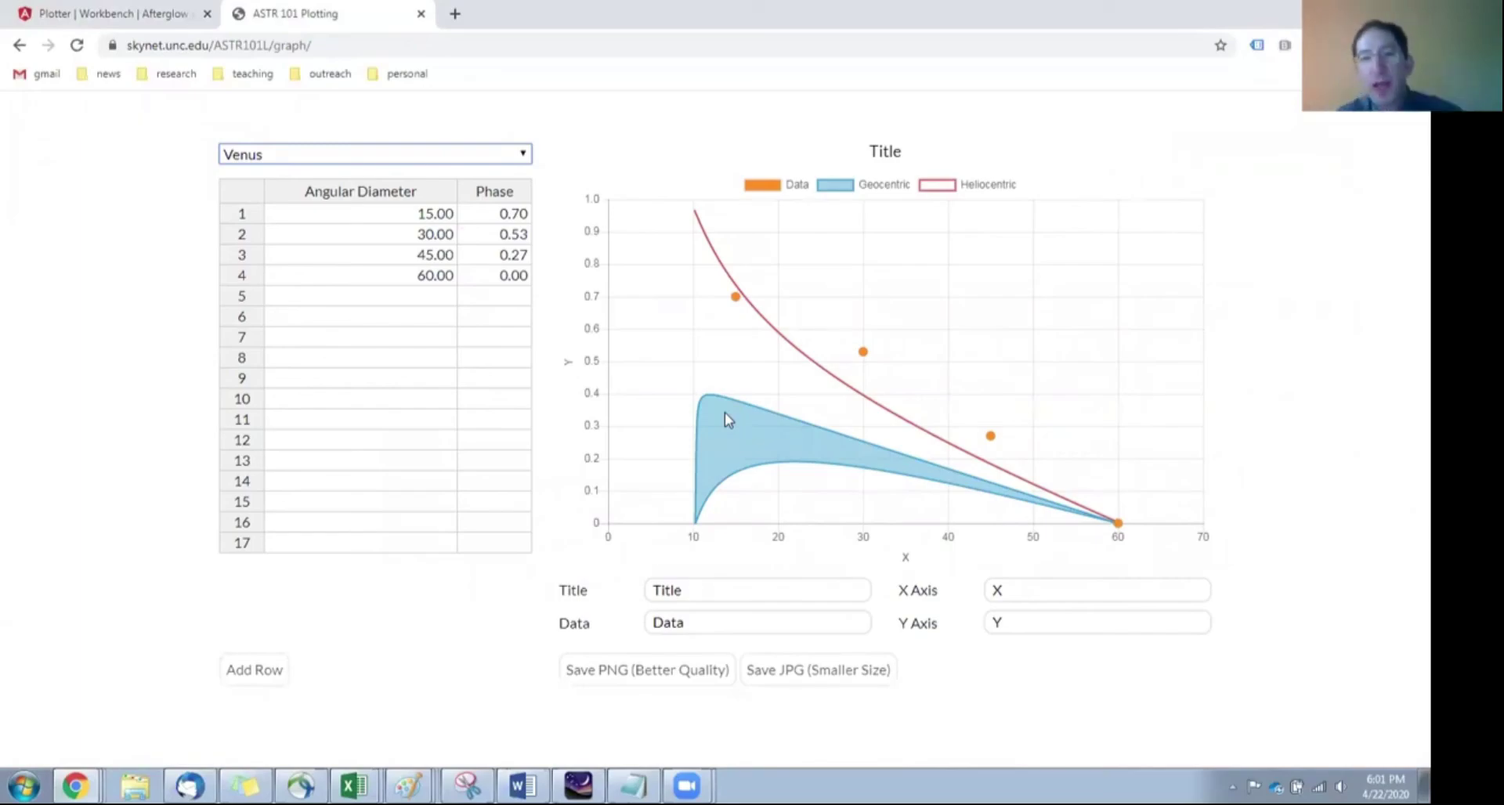
Label the graph's X axis "Angular Diameter (arcsec)" and its Y axis "Phase".
{"action": "left_click", "coordinate": [1012, 589]}
{"action": "key", "text": "BackSpace"}
{"action": "type", "text": "An"}
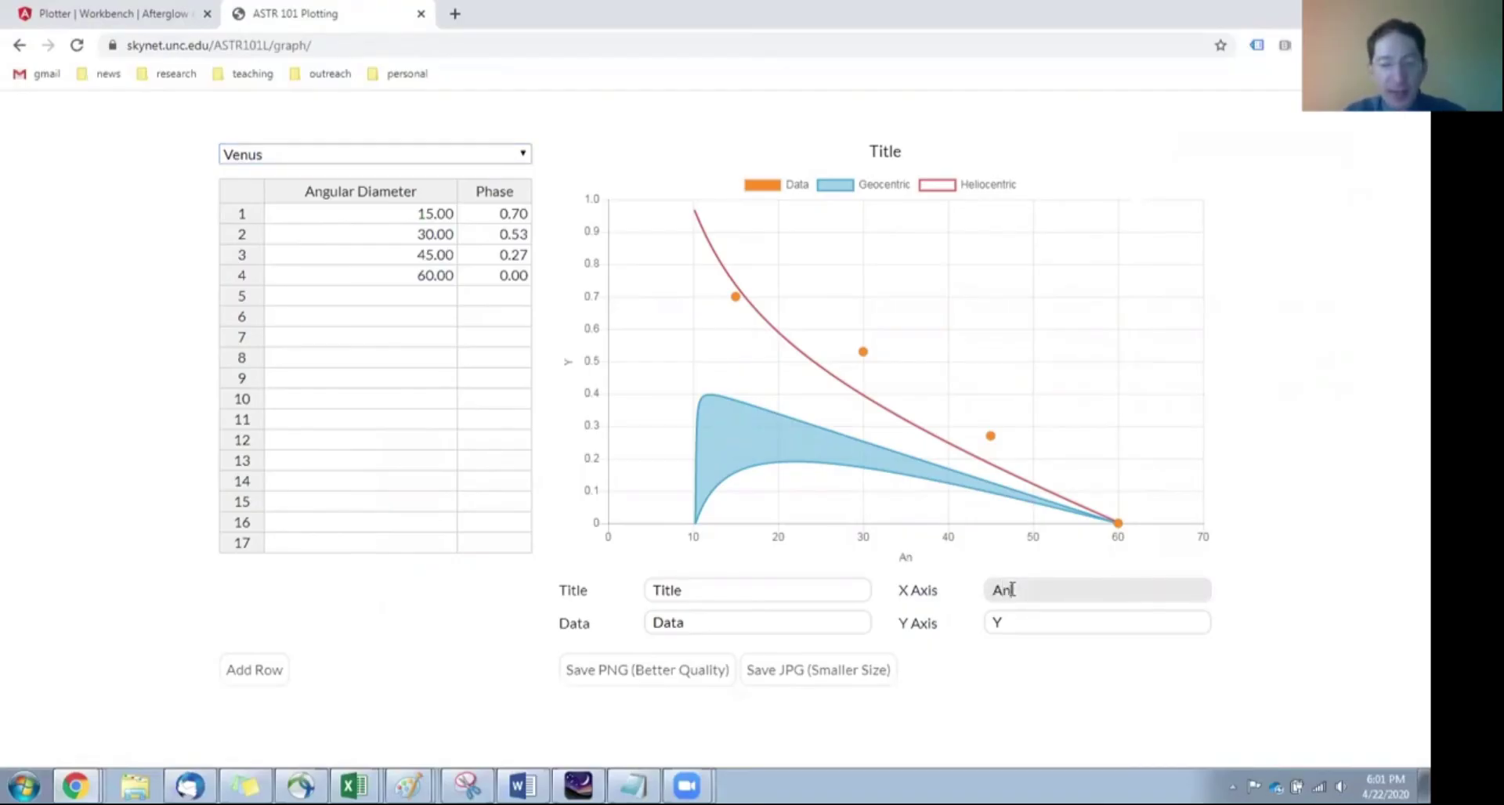
{"action": "type", "text": "gular Diamet"}
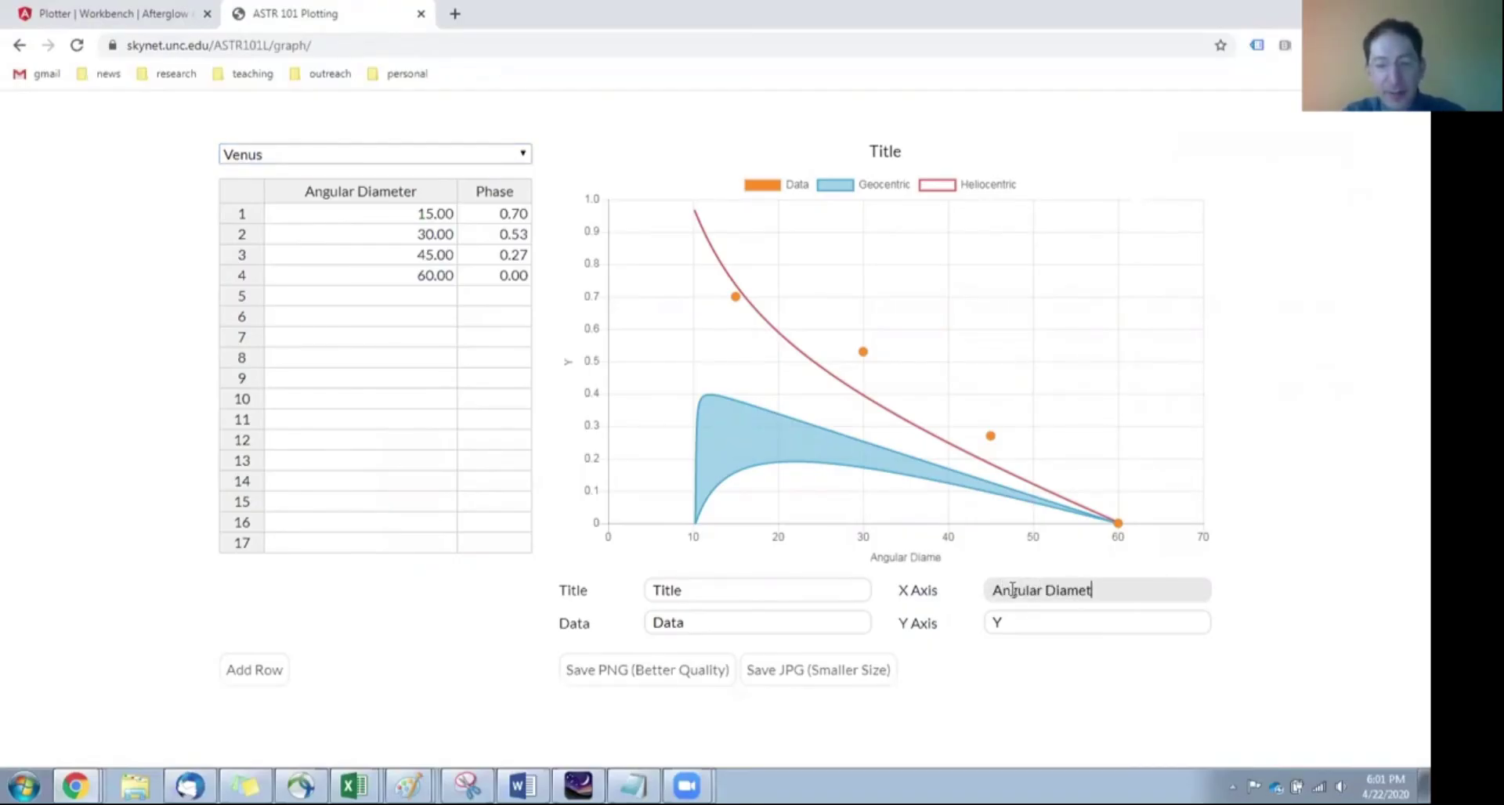
{"action": "type", "text": "er ("}
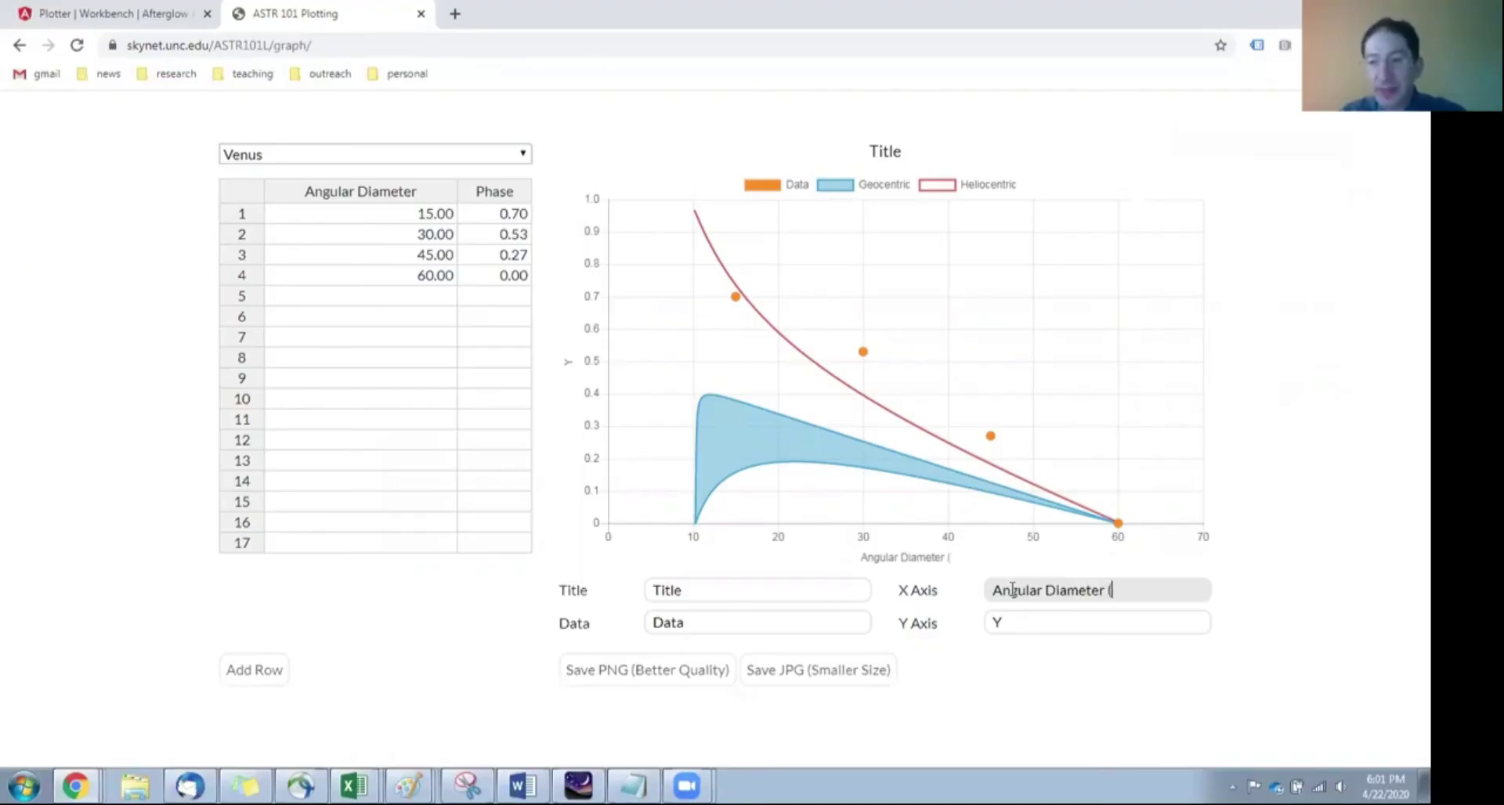
{"action": "type", "text": "arcsec)"}
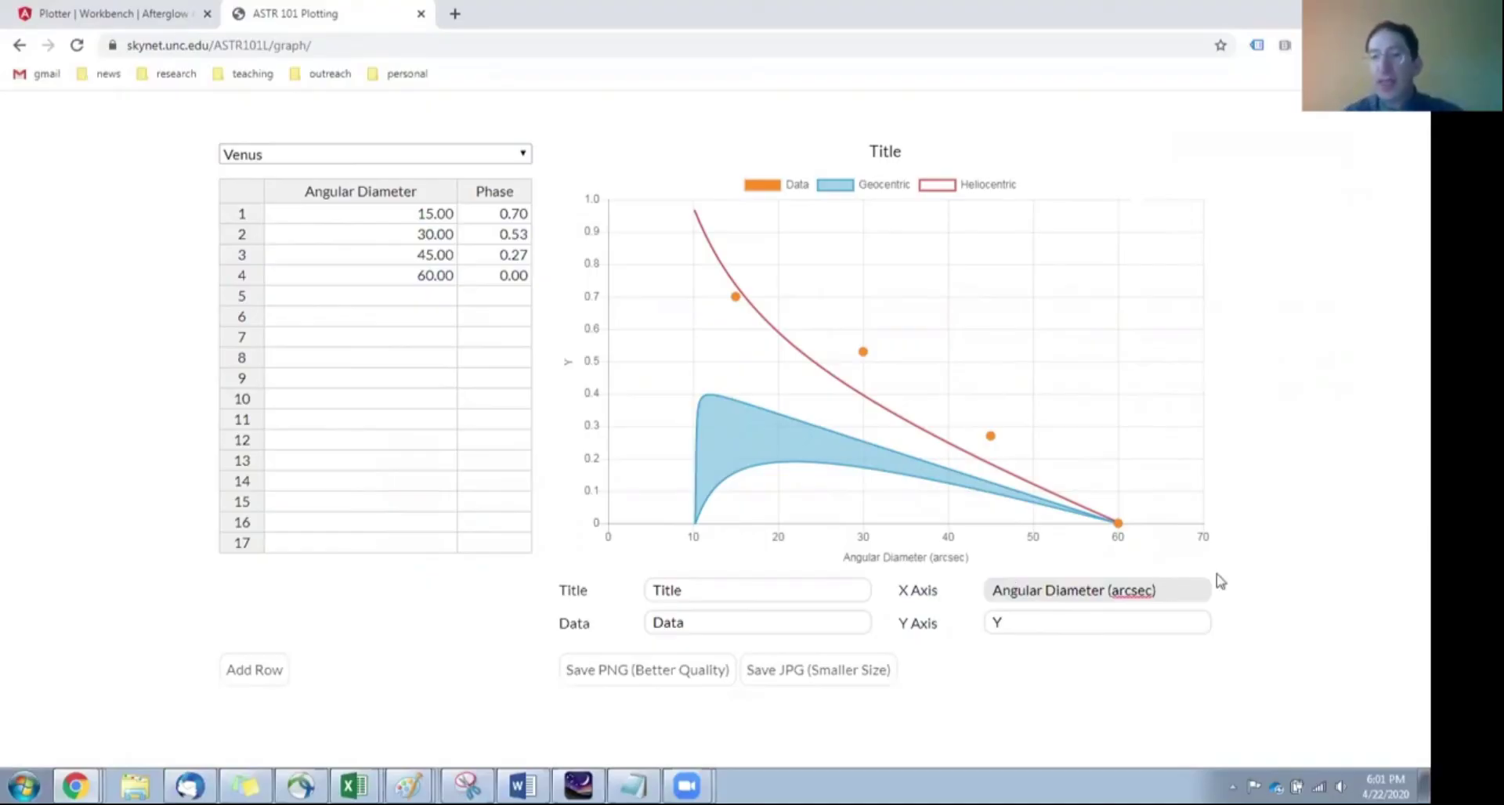
{"action": "left_click", "coordinate": [1078, 624]}
{"action": "key", "text": "BackSpace"}
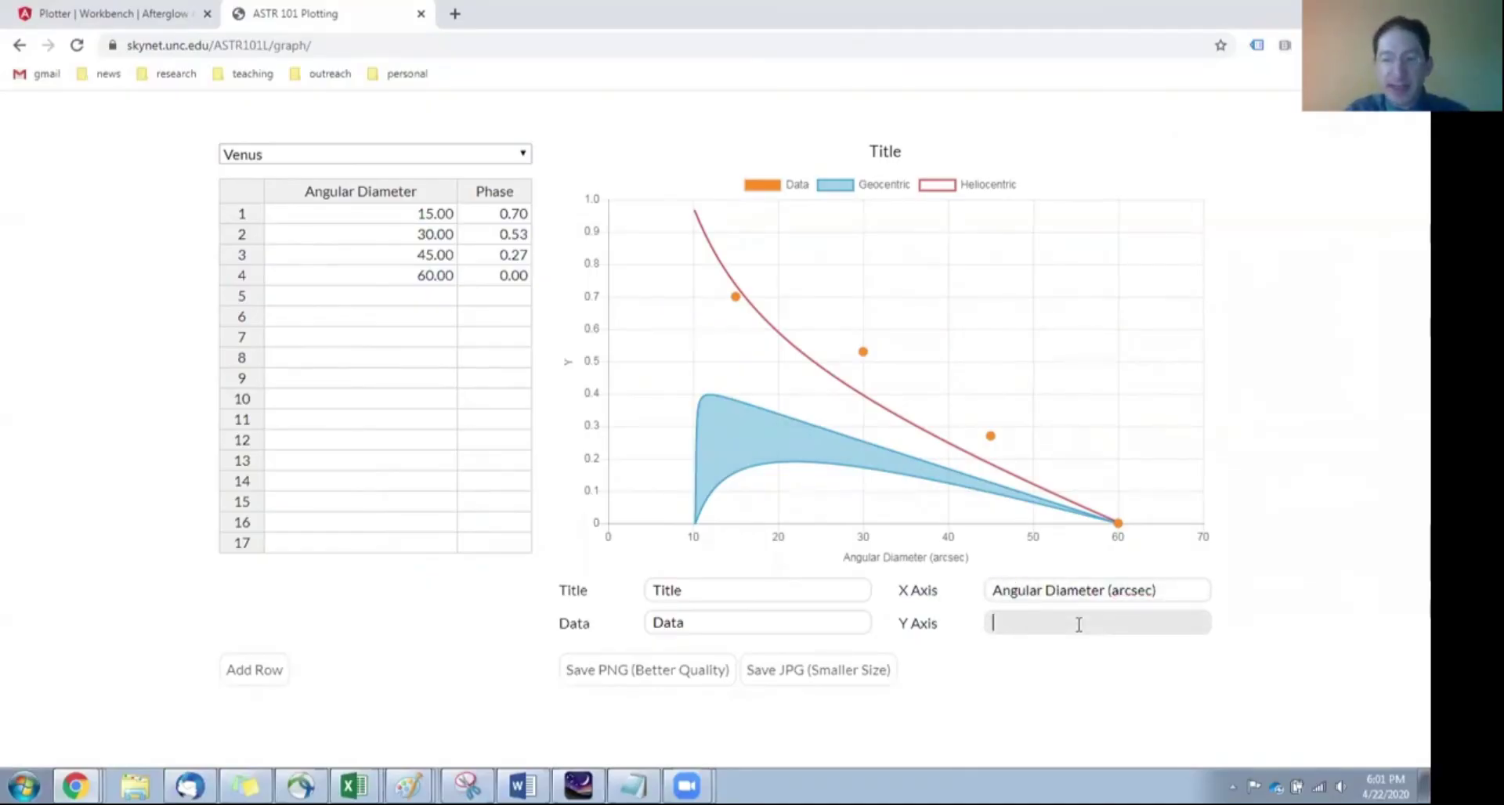
{"action": "type", "text": "Phase"}
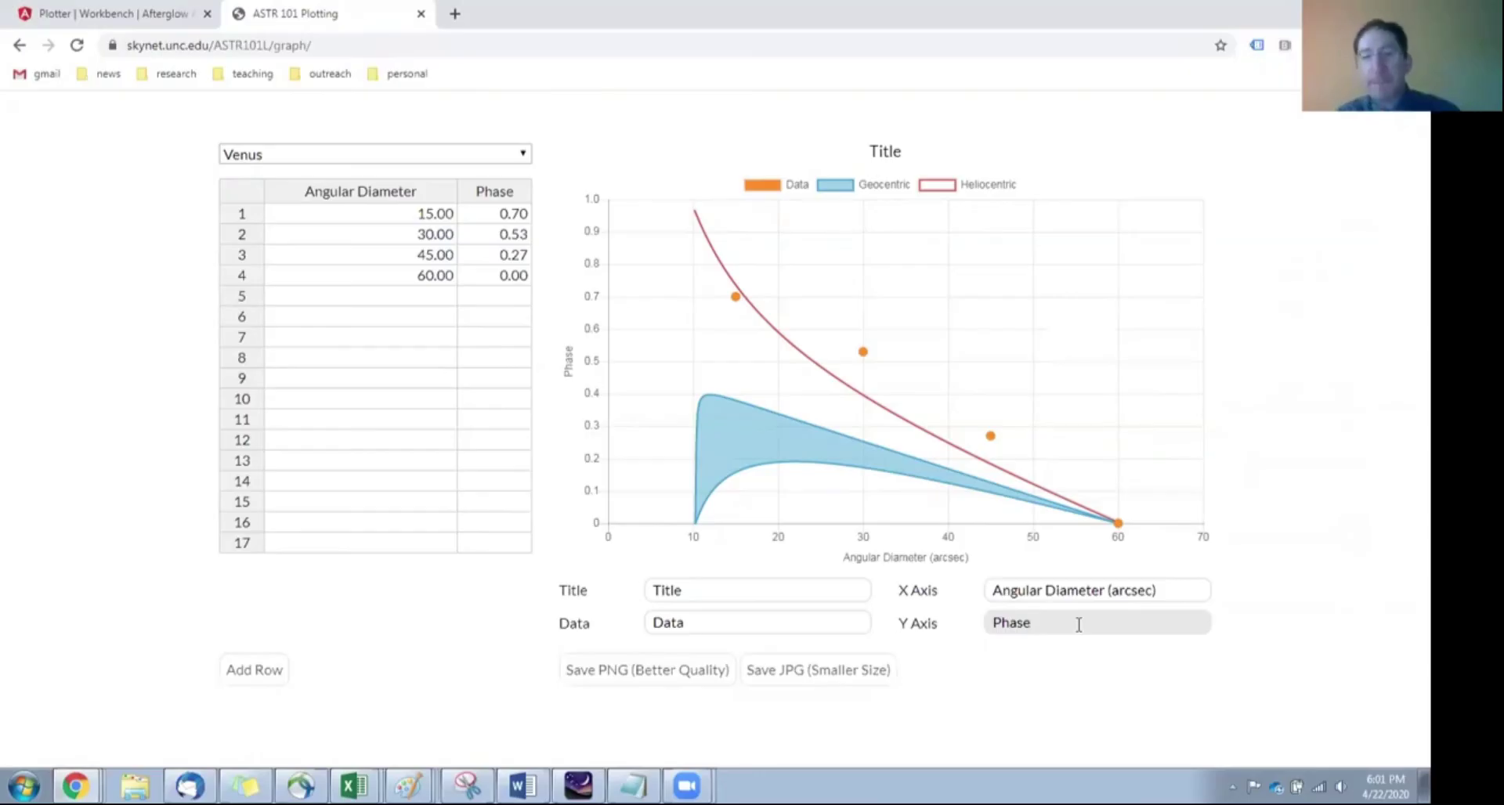
Replace the placeholder graph title with "Phase vs. Angular Diameter".
{"action": "left_click", "coordinate": [694, 596]}
{"action": "key", "text": "BackSpace"}
{"action": "key", "text": "BackSpace"}
{"action": "key", "text": "BackSpace"}
{"action": "key", "text": "BackSpace"}
{"action": "key", "text": "BackSpace"}
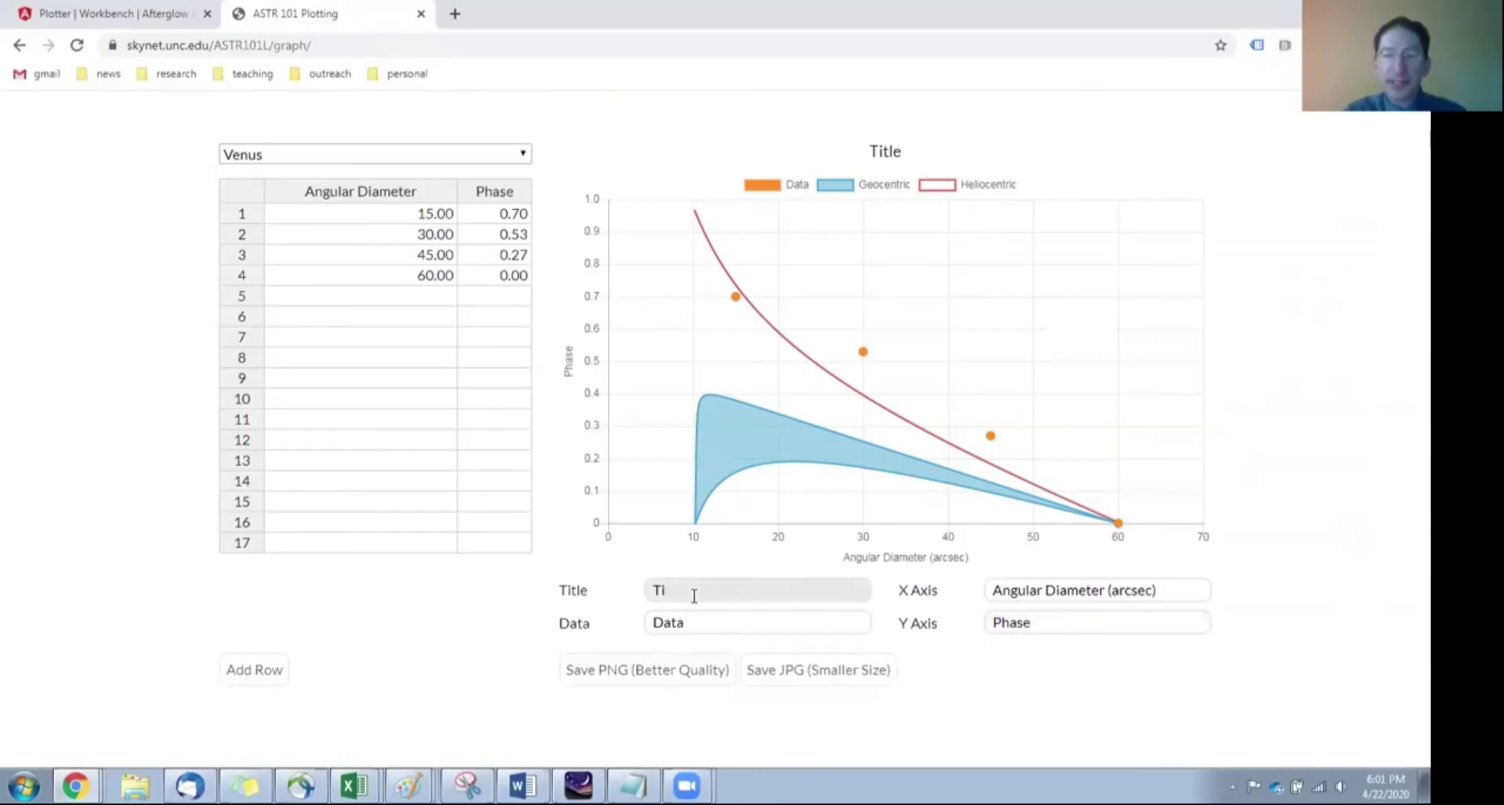
{"action": "type", "text": "Phase"}
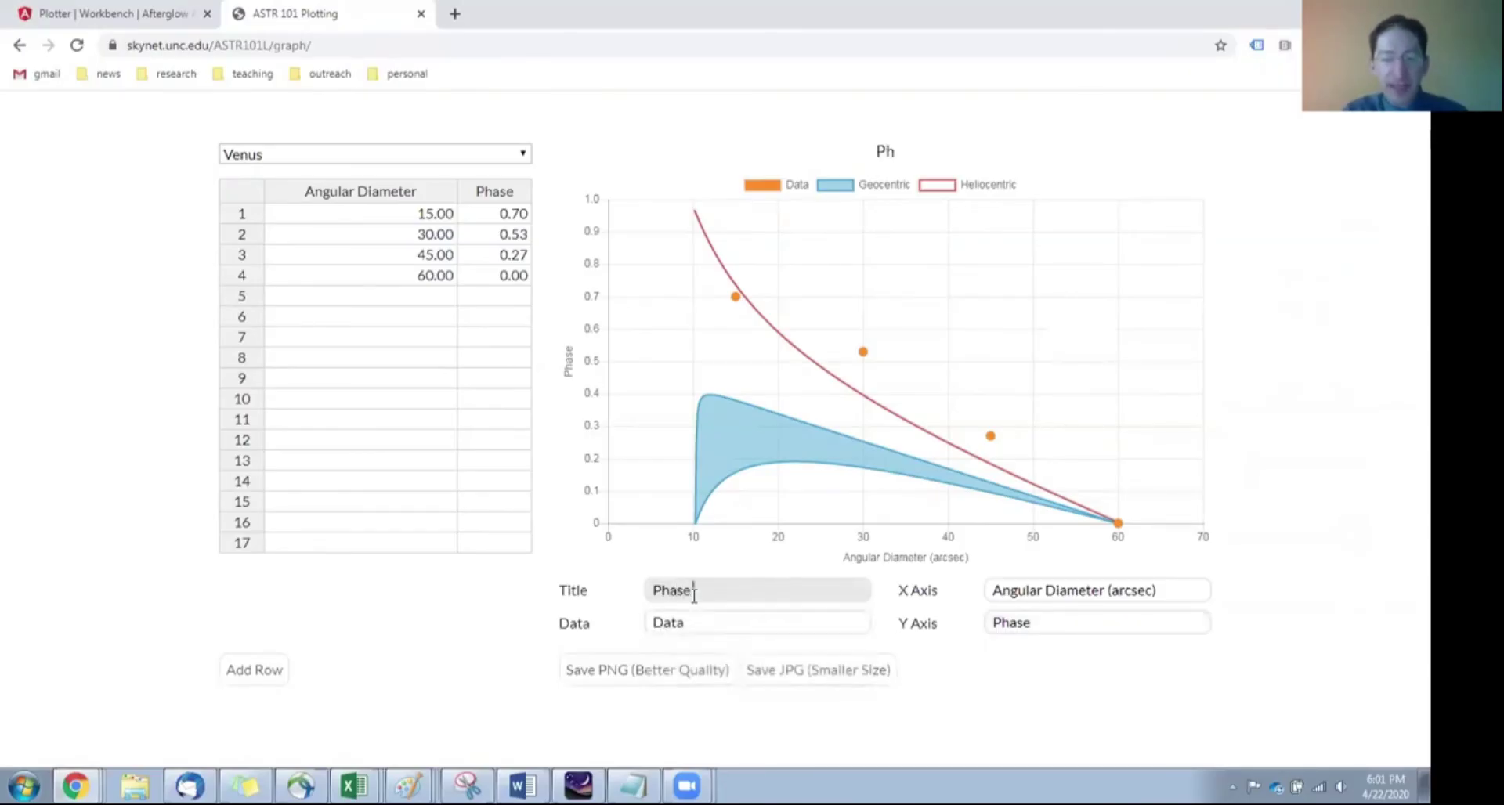
{"action": "type", "text": " vs. Angular Diameter"}
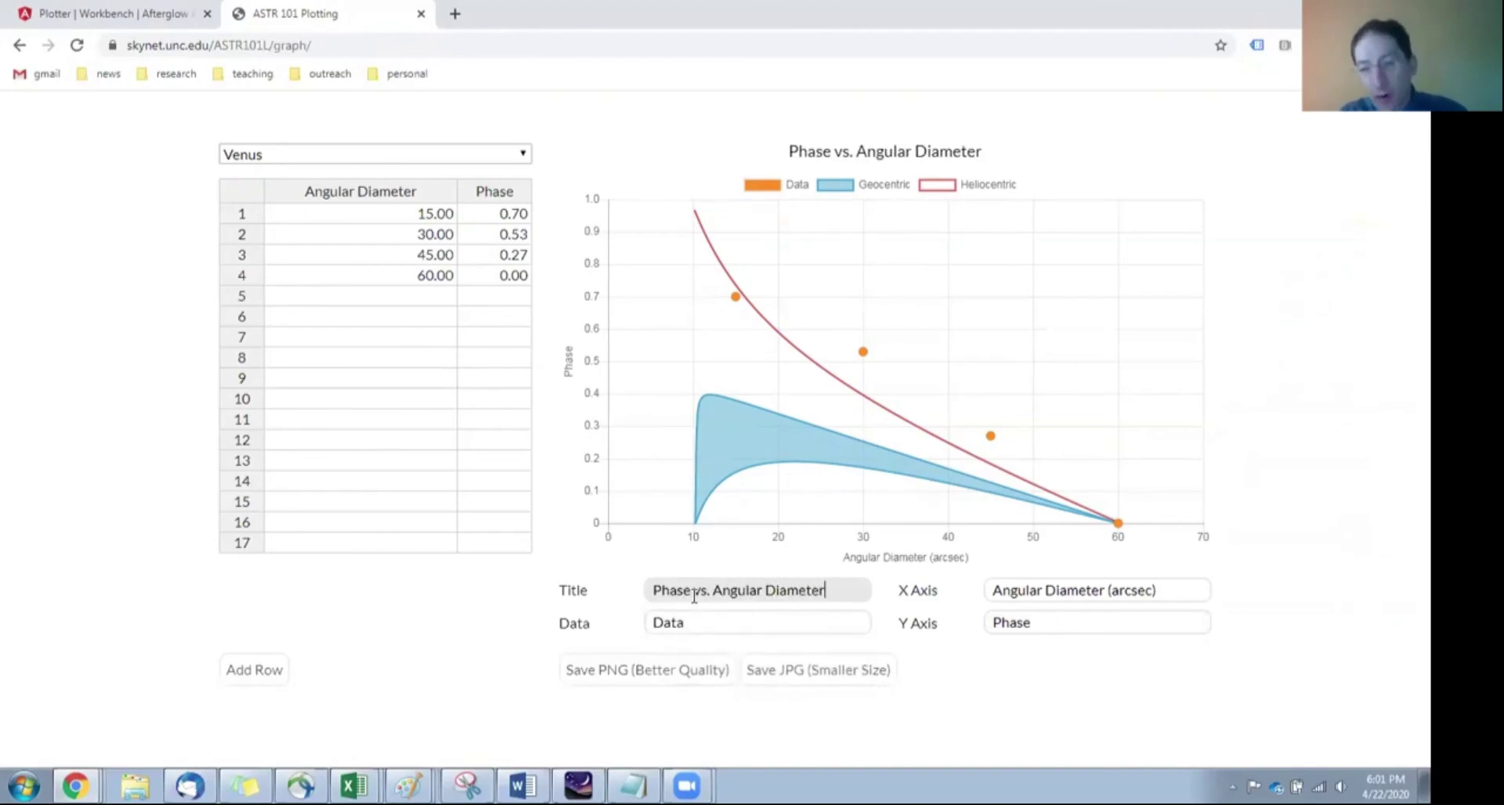
Reword the end of the graph title so that it reads "Phase vs. Size of Venus".
{"action": "key", "text": "BackSpace"}
{"action": "key", "text": "BackSpace"}
{"action": "key", "text": "BackSpace"}
{"action": "key", "text": "BackSpace"}
{"action": "key", "text": "BackSpace"}
{"action": "key", "text": "BackSpace"}
{"action": "key", "text": "BackSpace"}
{"action": "key", "text": "BackSpace"}
{"action": "key", "text": "BackSpace"}
{"action": "key", "text": "BackSpace"}
{"action": "key", "text": "BackSpace"}
{"action": "key", "text": "BackSpace"}
{"action": "key", "text": "BackSpace"}
{"action": "key", "text": "BackSpace"}
{"action": "key", "text": "BackSpace"}
{"action": "key", "text": "BackSpace"}
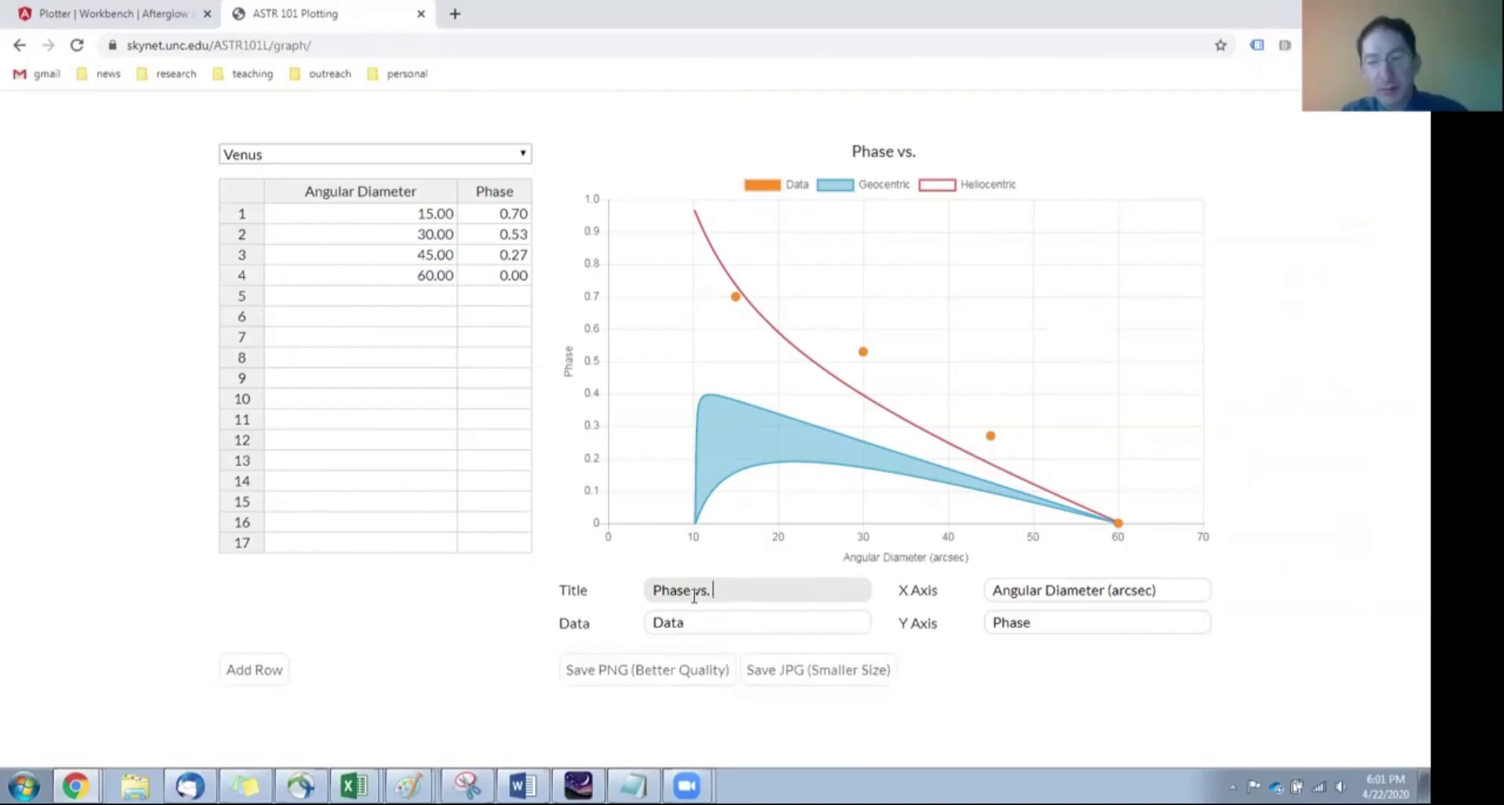
{"action": "type", "text": "Size"}
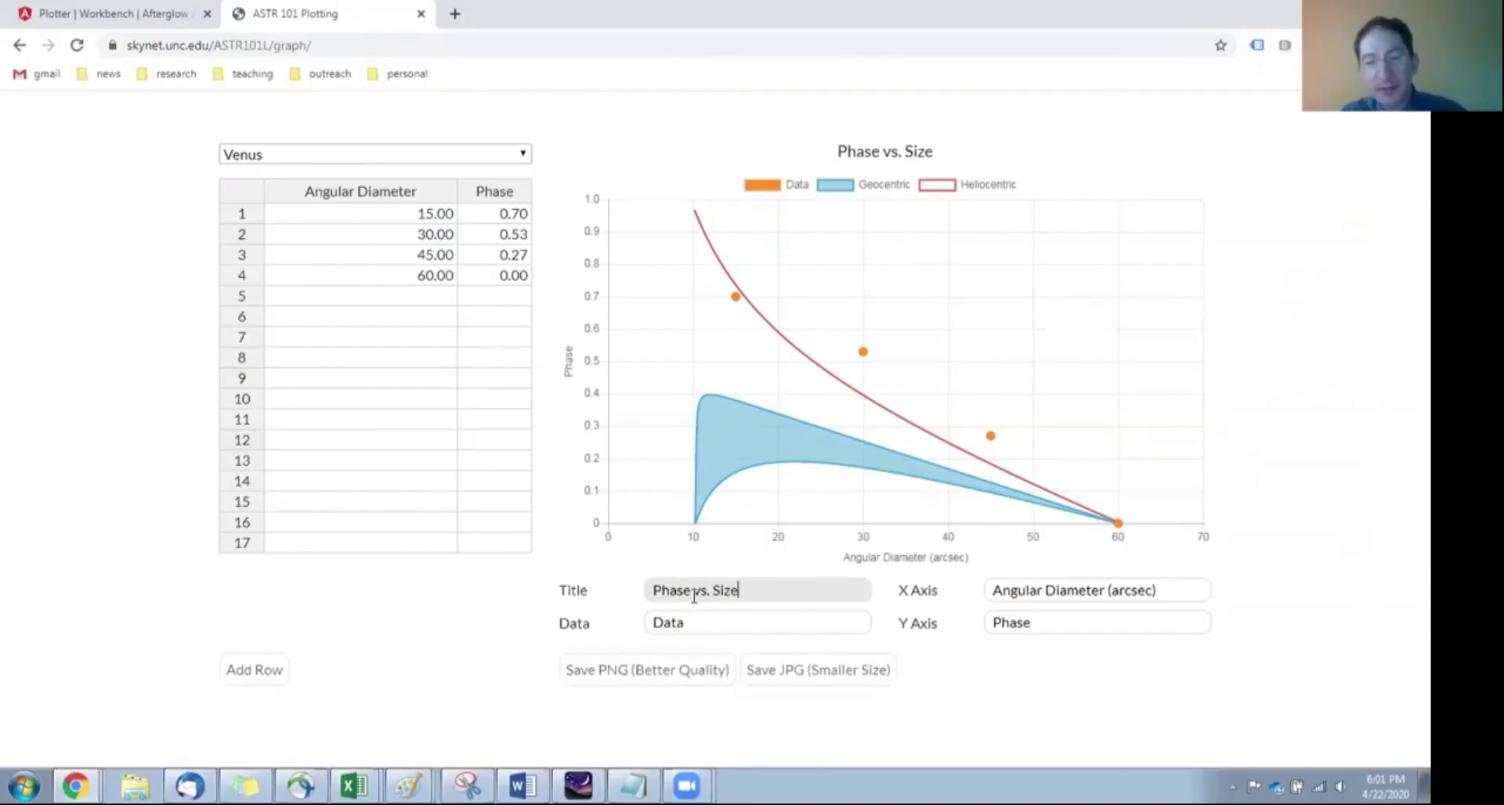
{"action": "type", "text": "ofVenus"}
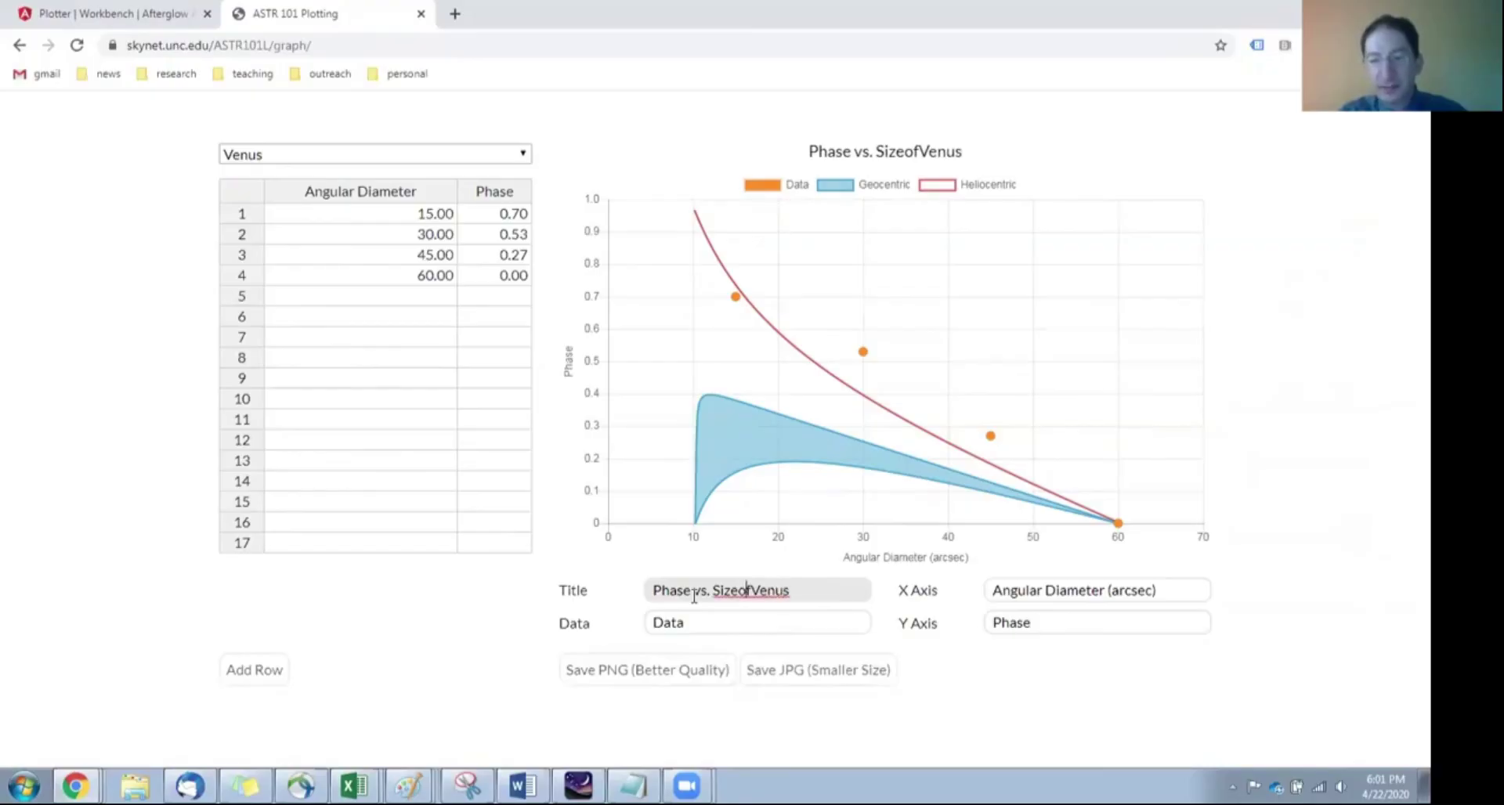
{"action": "key", "text": "Left"}
{"action": "key", "text": "Right"}
{"action": "key", "text": "Right"}
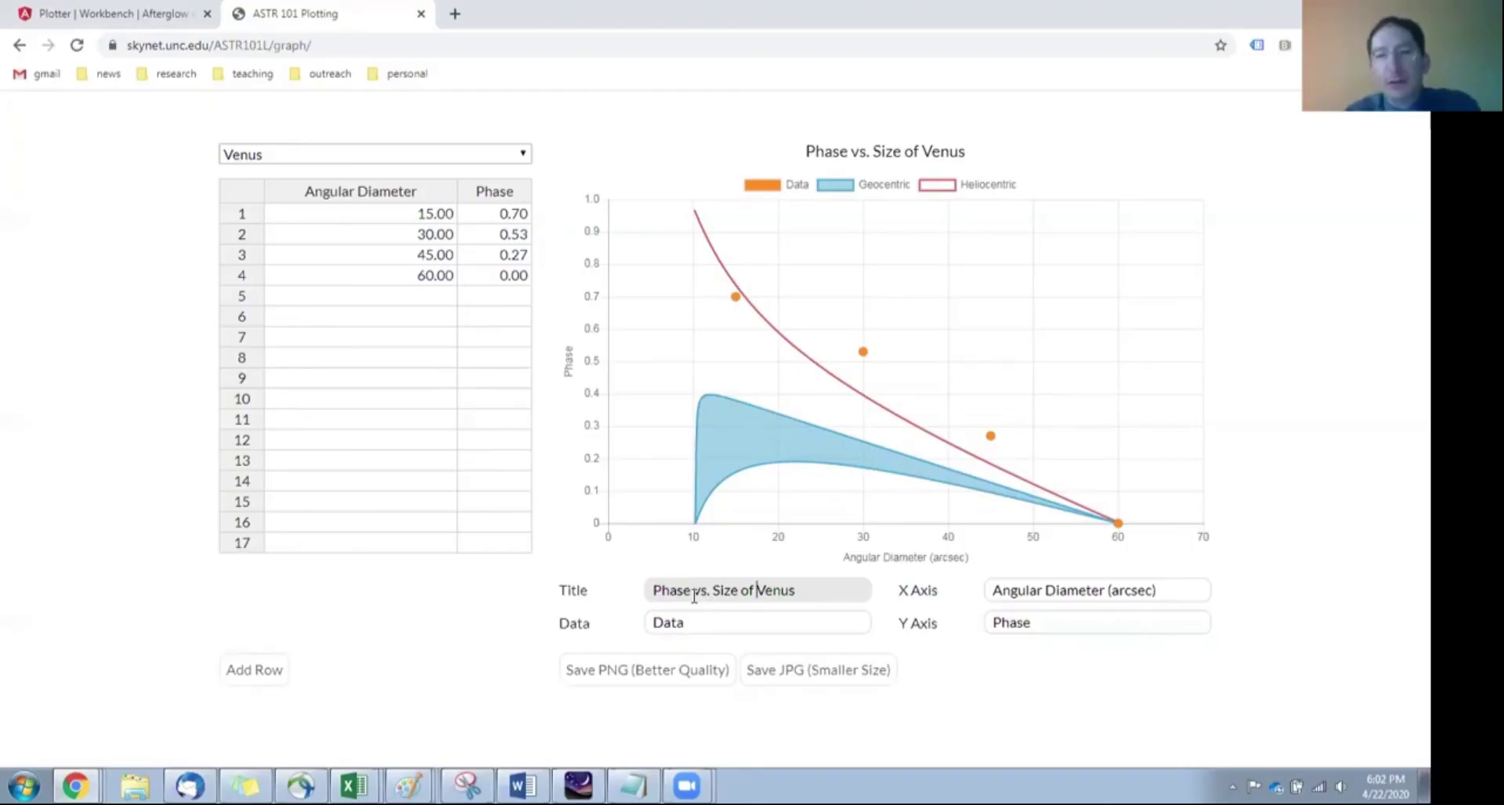
Delete the sample angular diameter and phase values from rows 1 to 4 of the data table.
{"action": "mouse_move", "coordinate": [745, 307]}
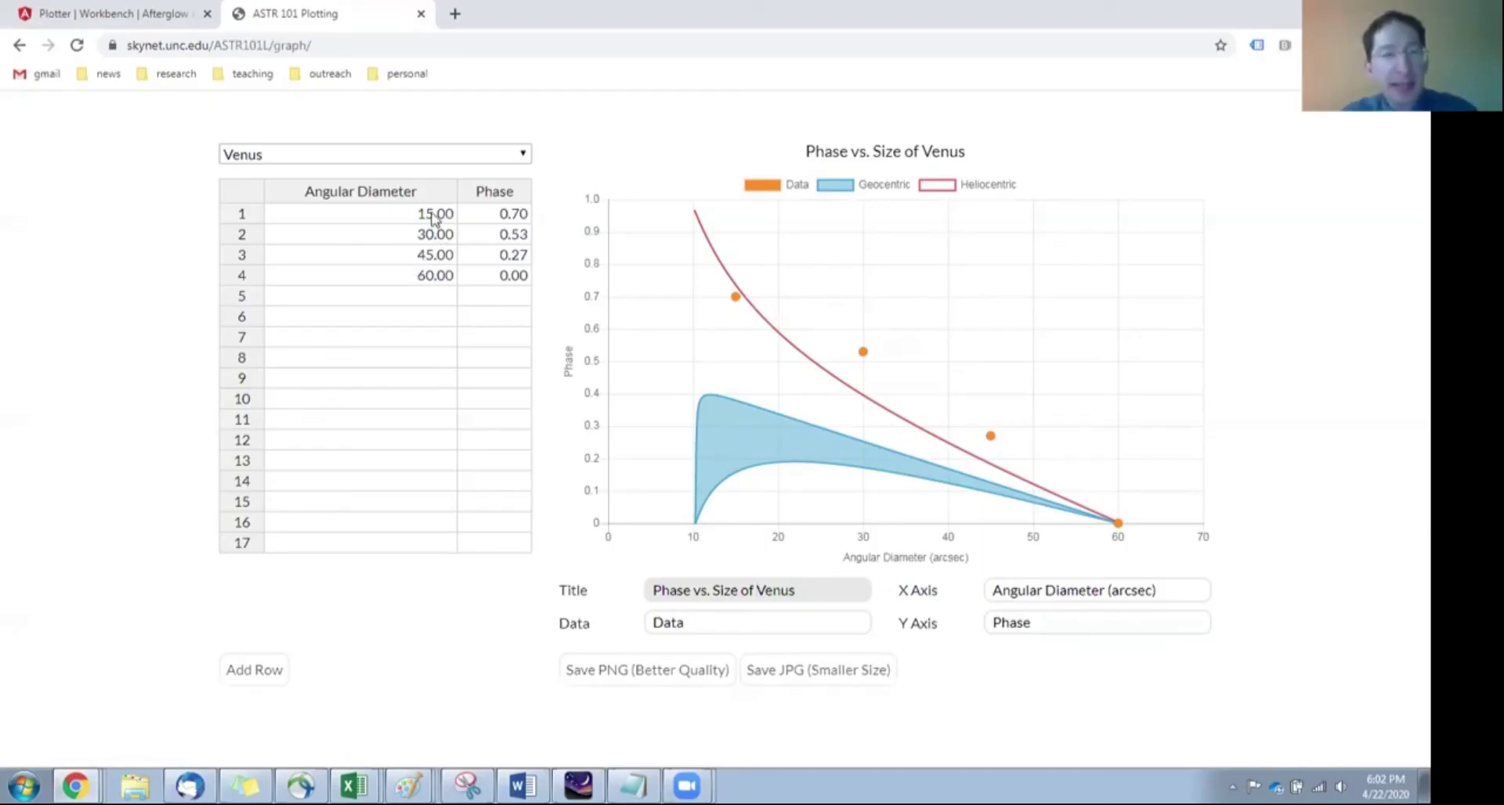
{"action": "left_click_drag", "start_coordinate": [432, 217], "coordinate": [492, 276]}
{"action": "key", "text": "Delete"}
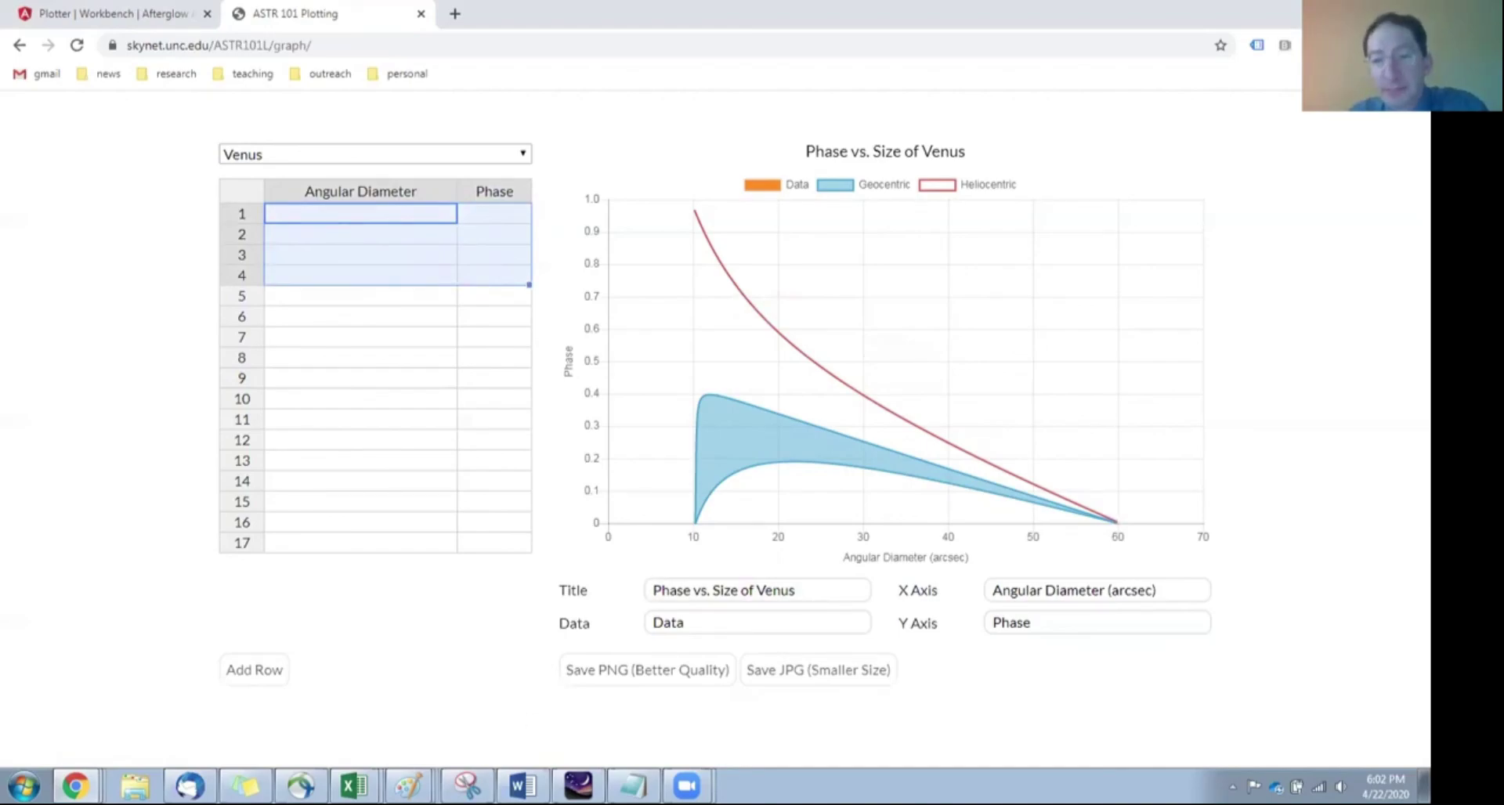
Copy the diameters and ratios in B1:C2 of the Excel workbook into the plot's data table, starting at row 1.
{"action": "left_click", "coordinate": [354, 786]}
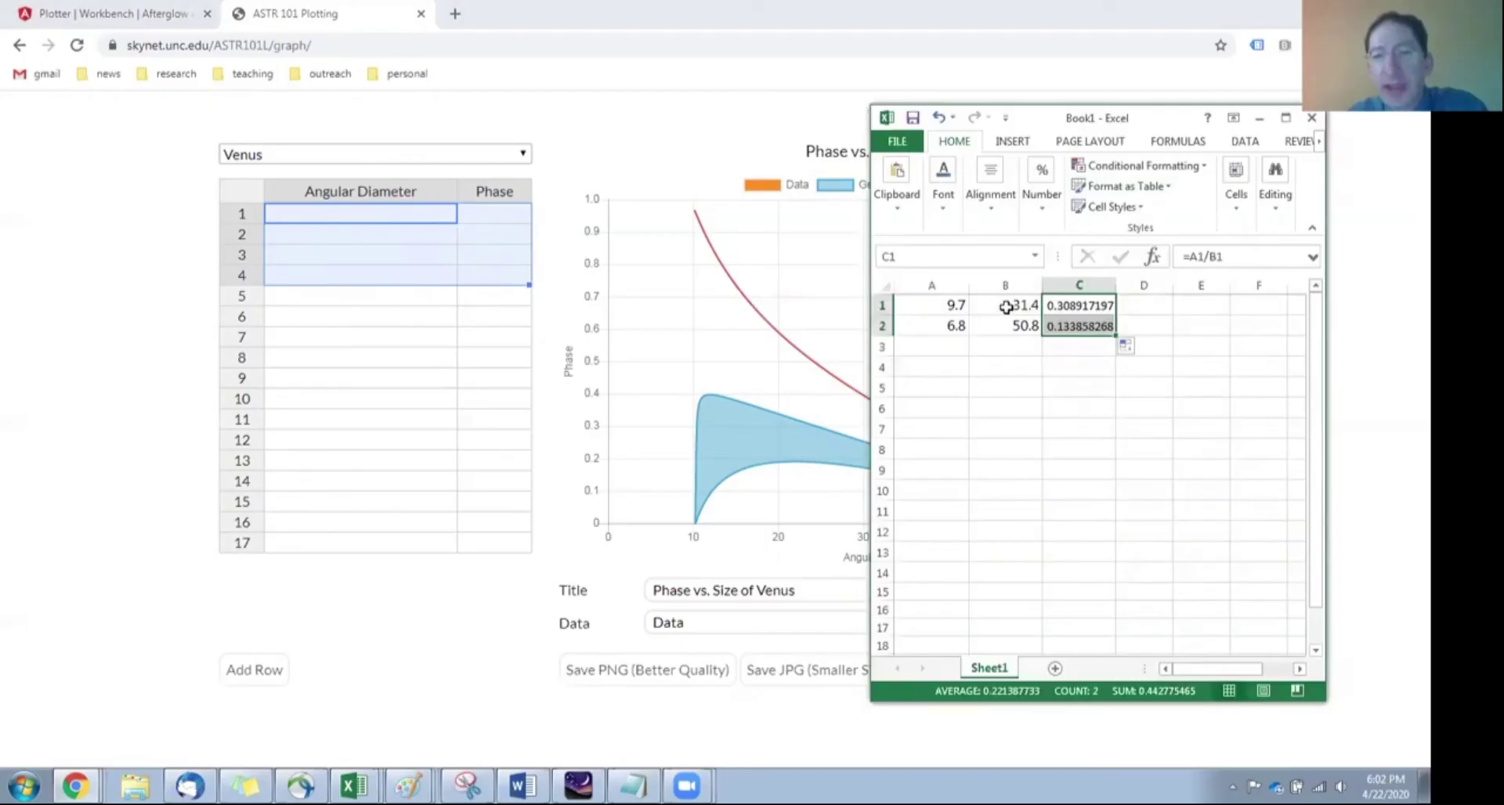
{"action": "left_click_drag", "start_coordinate": [1011, 305], "coordinate": [1061, 327]}
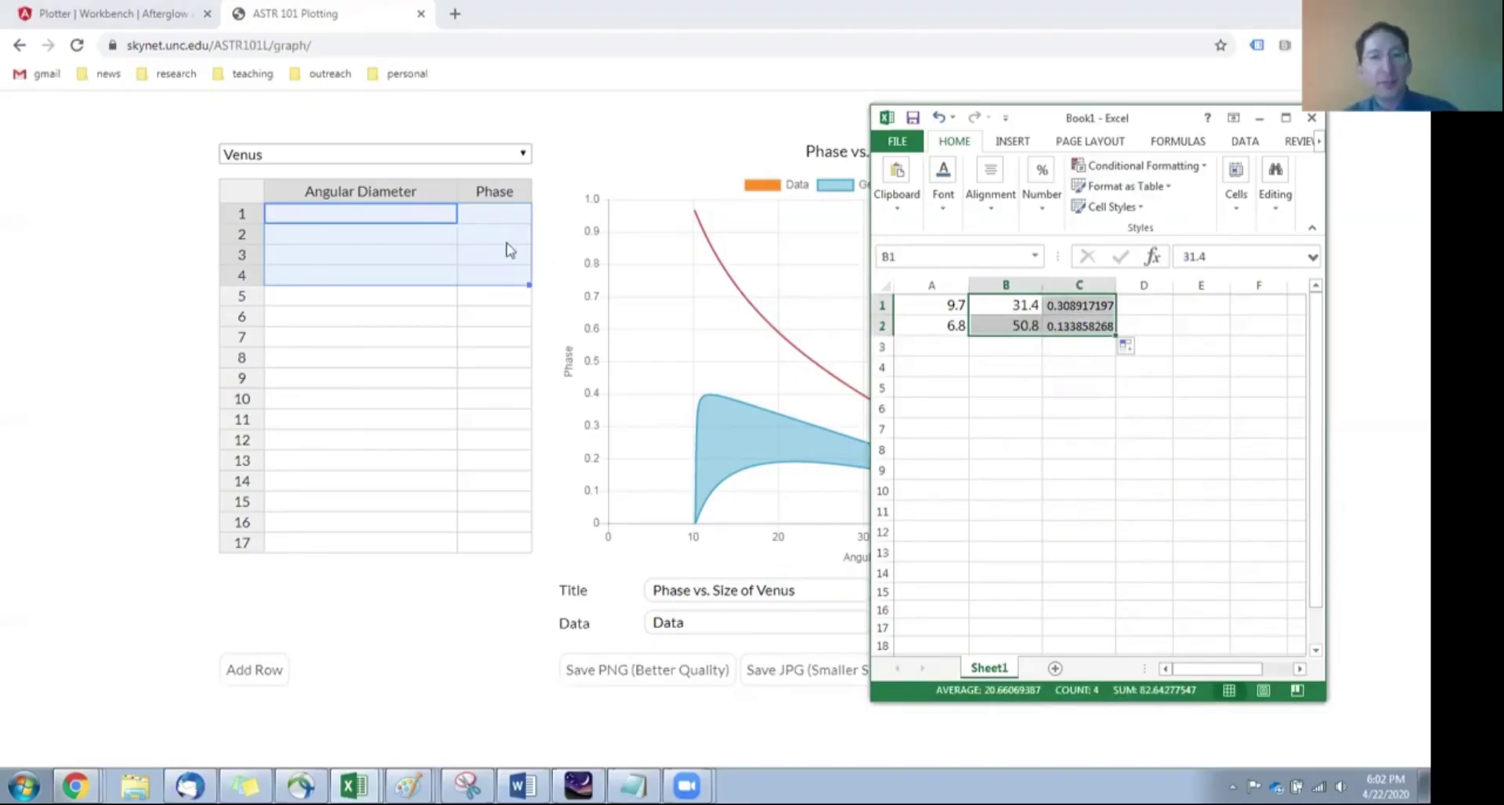
{"action": "left_click", "coordinate": [401, 223]}
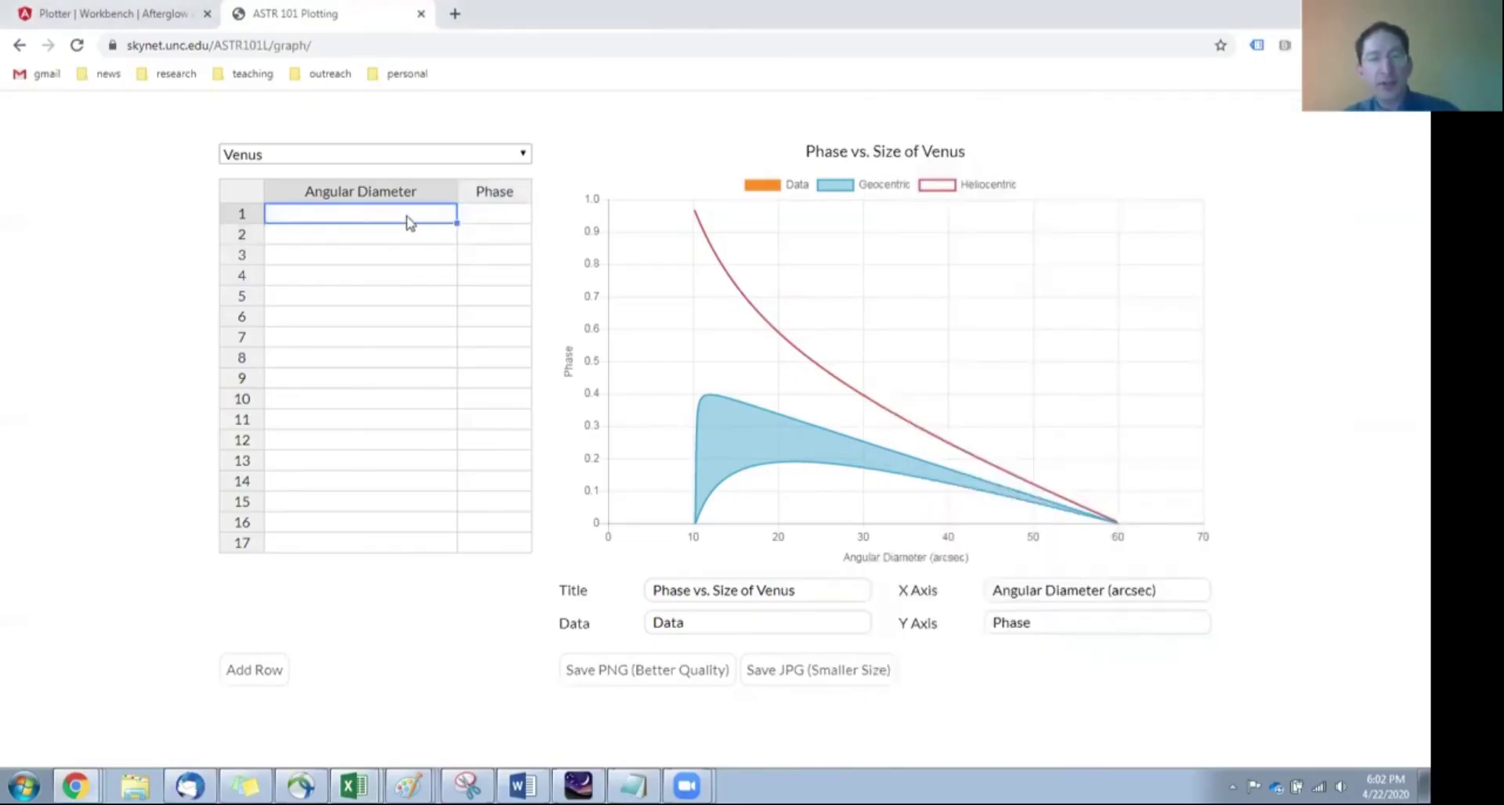
{"action": "type", "text": "31.40\t0.31 50.80\t0.13"}
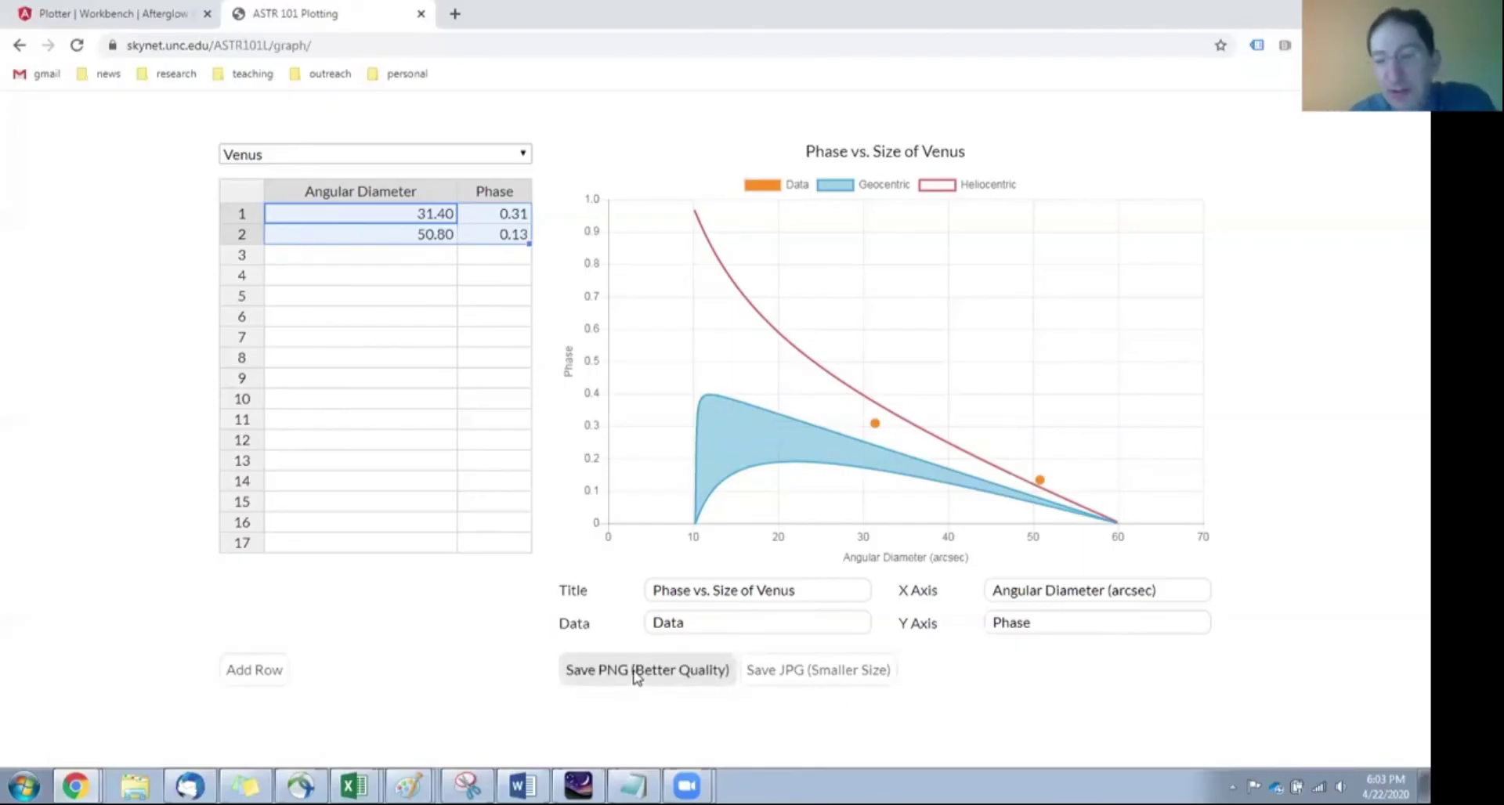
Save the finished Venus graph as a PNG and as a JPG image.
{"action": "left_click", "coordinate": [637, 674]}
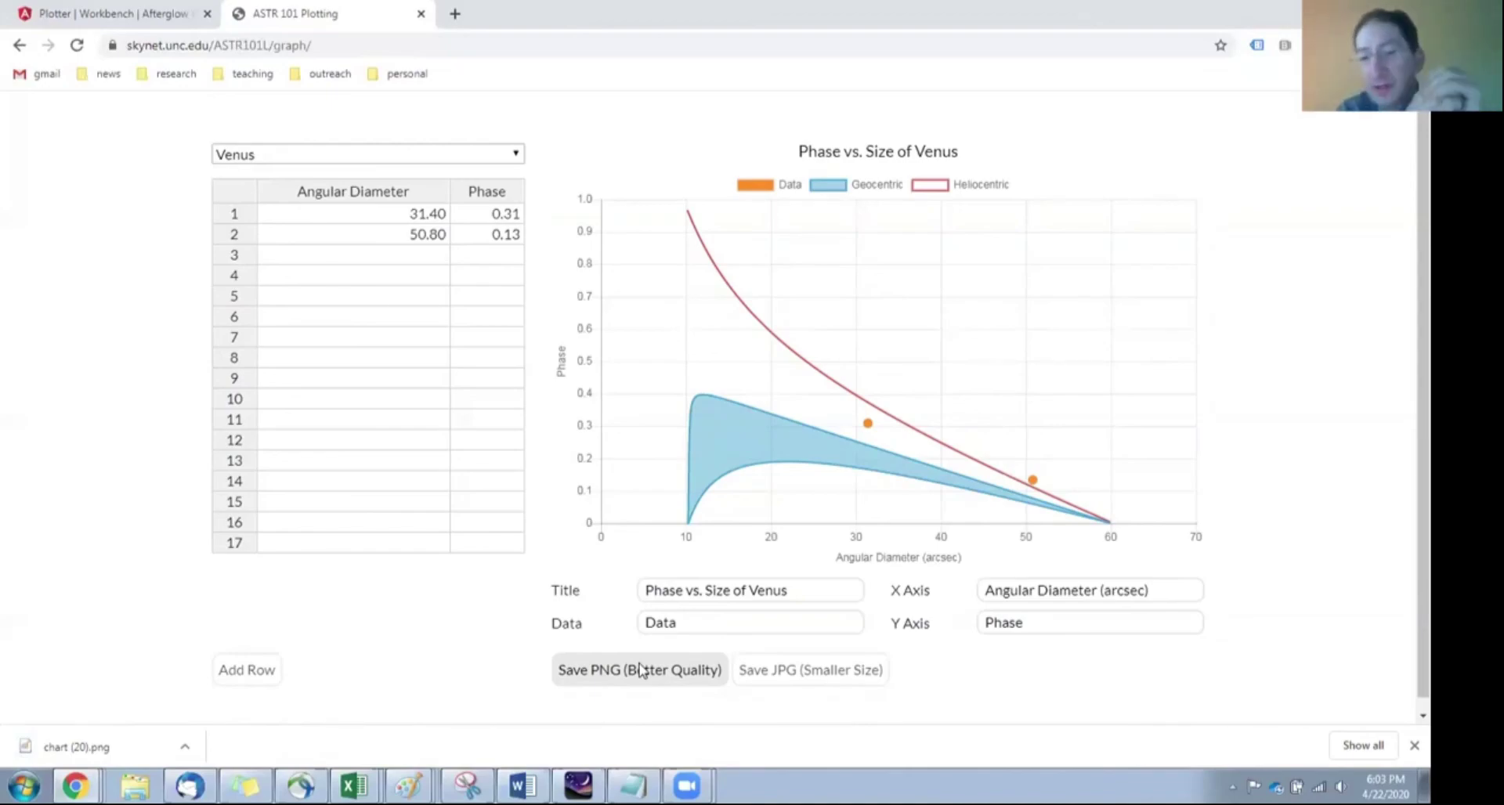
{"action": "left_click", "coordinate": [798, 672]}
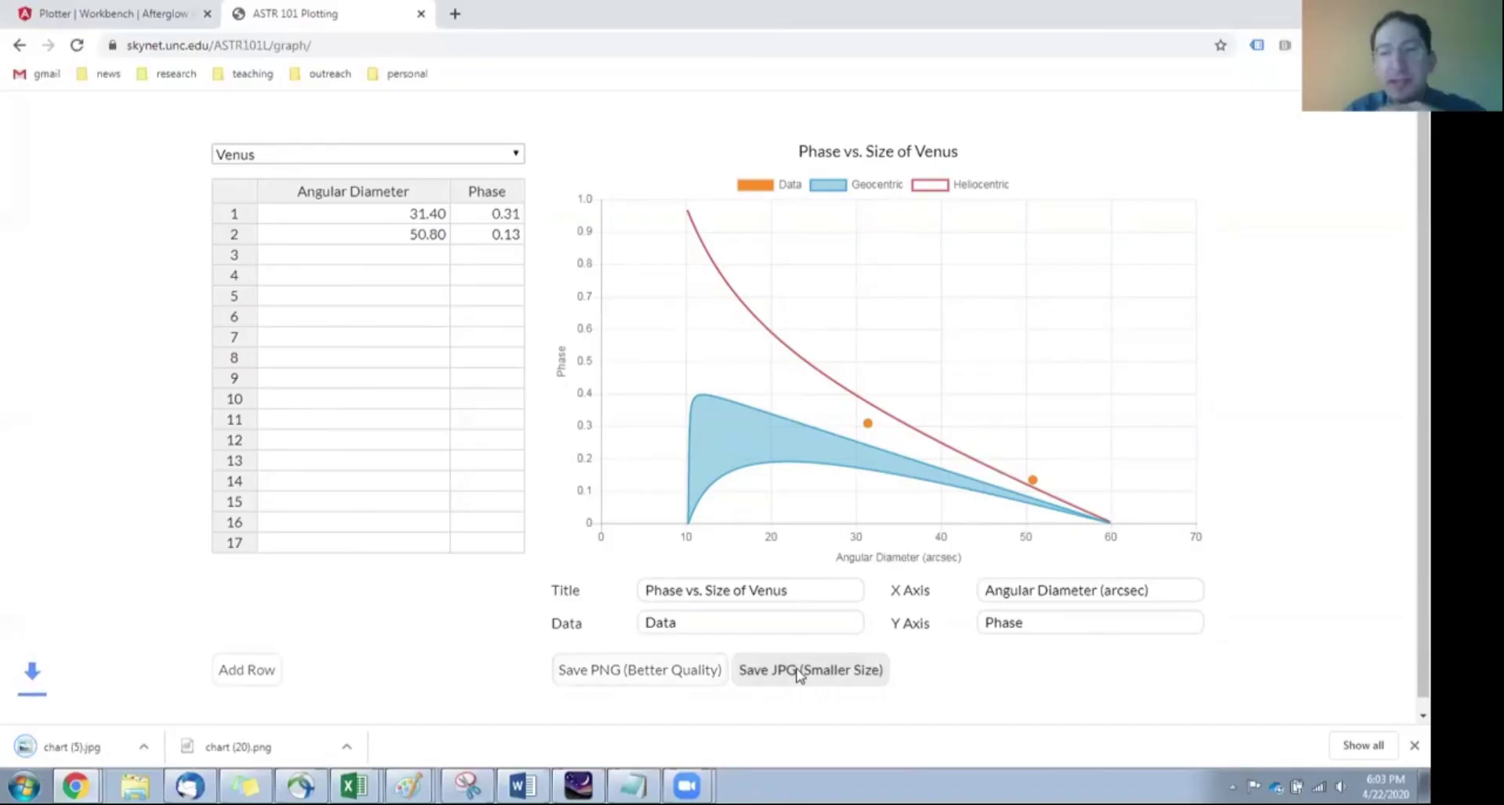